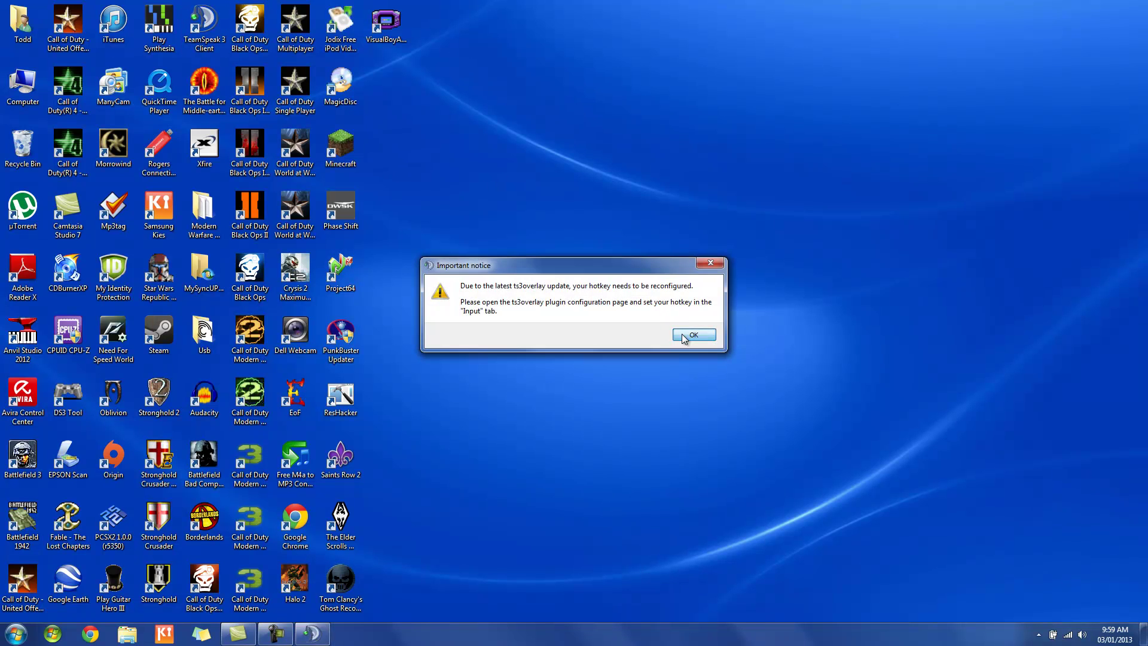
- Dismiss the overlay notice, open TeamSpeak Options, and clear the MOUSE BUTTON 4 push-to-talk hotkey
left_click(694, 335)
left_click(545, 114)
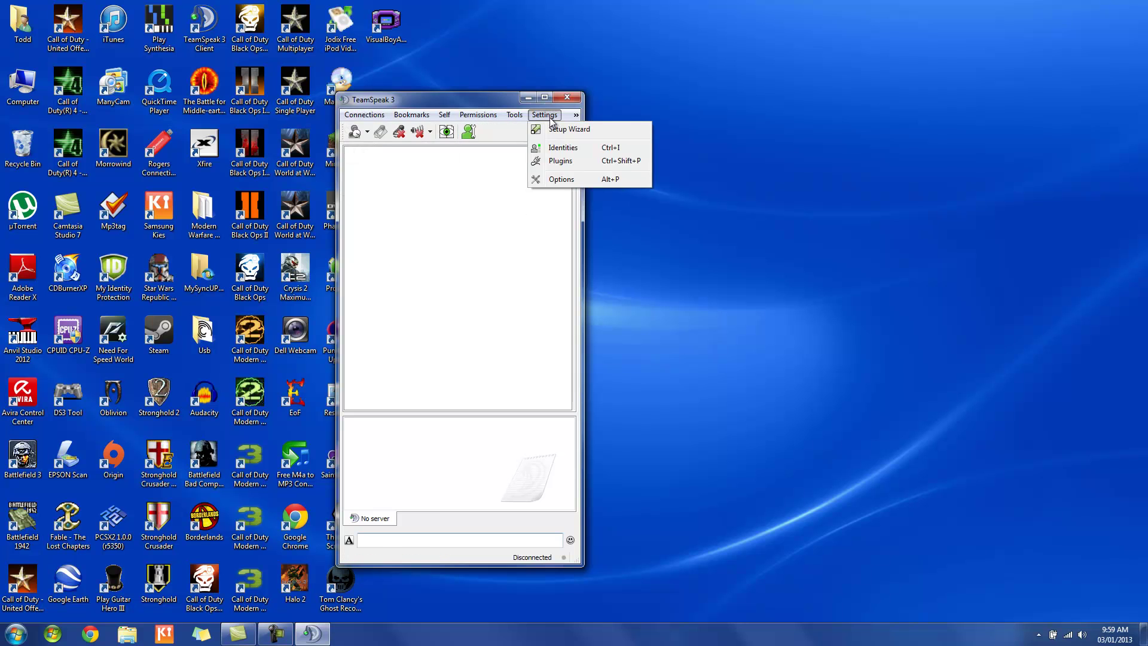
left_click(560, 179)
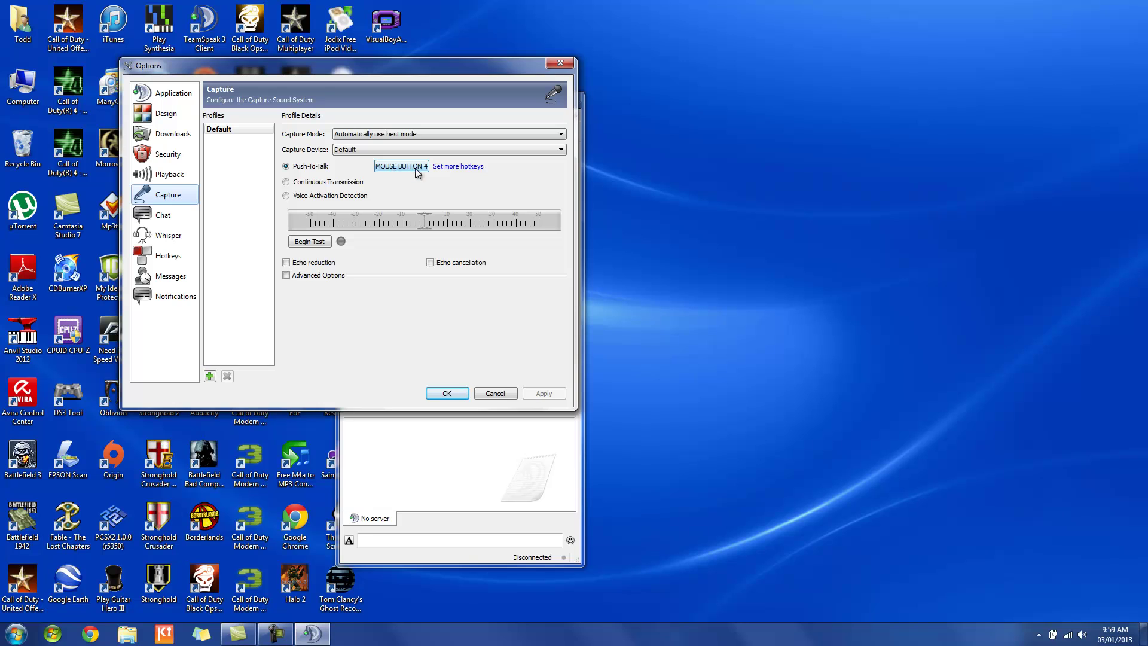
left_click(401, 167)
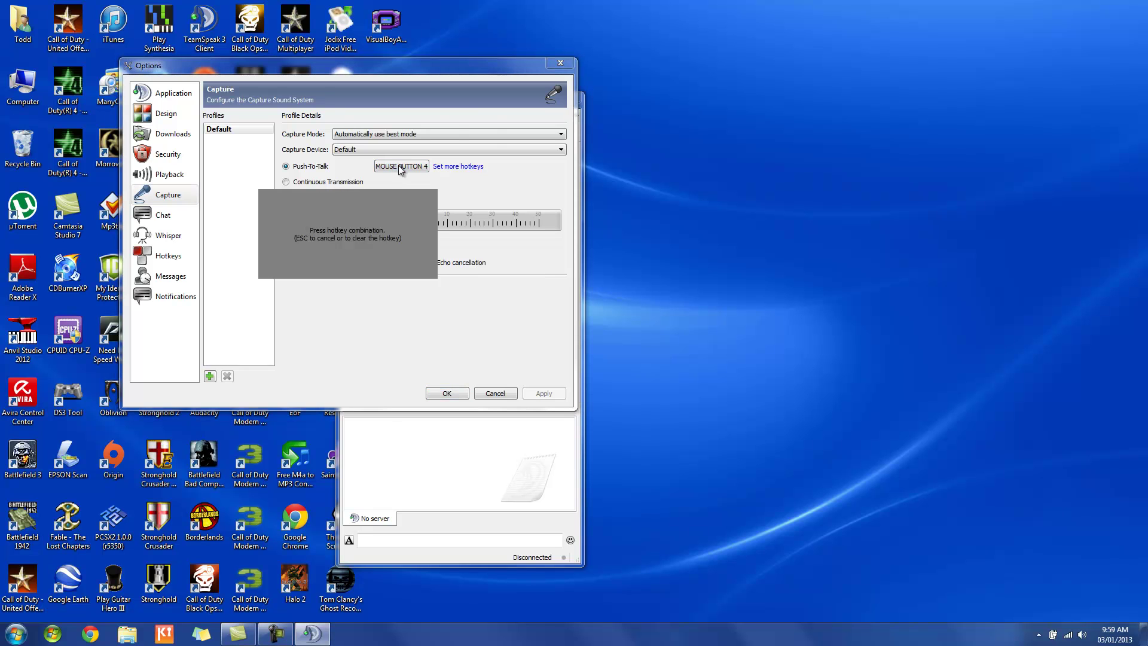
key("Escape")
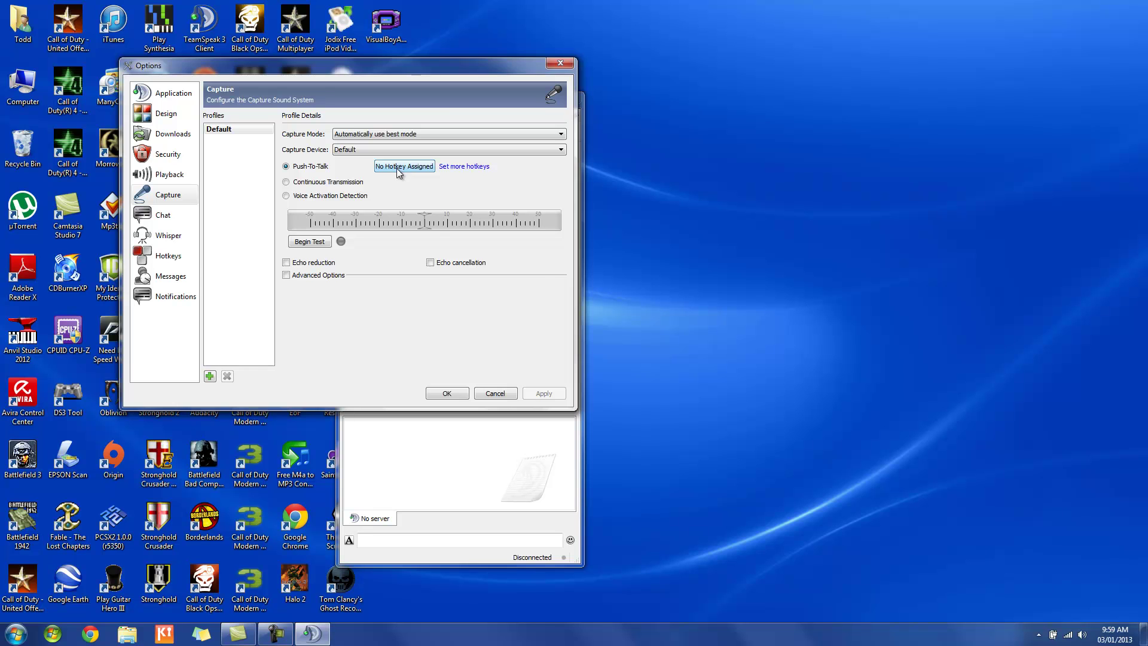
- Retry recording the push-to-talk hotkey several times, leaving it unassigned, then launch Google Chrome
left_click(396, 168)
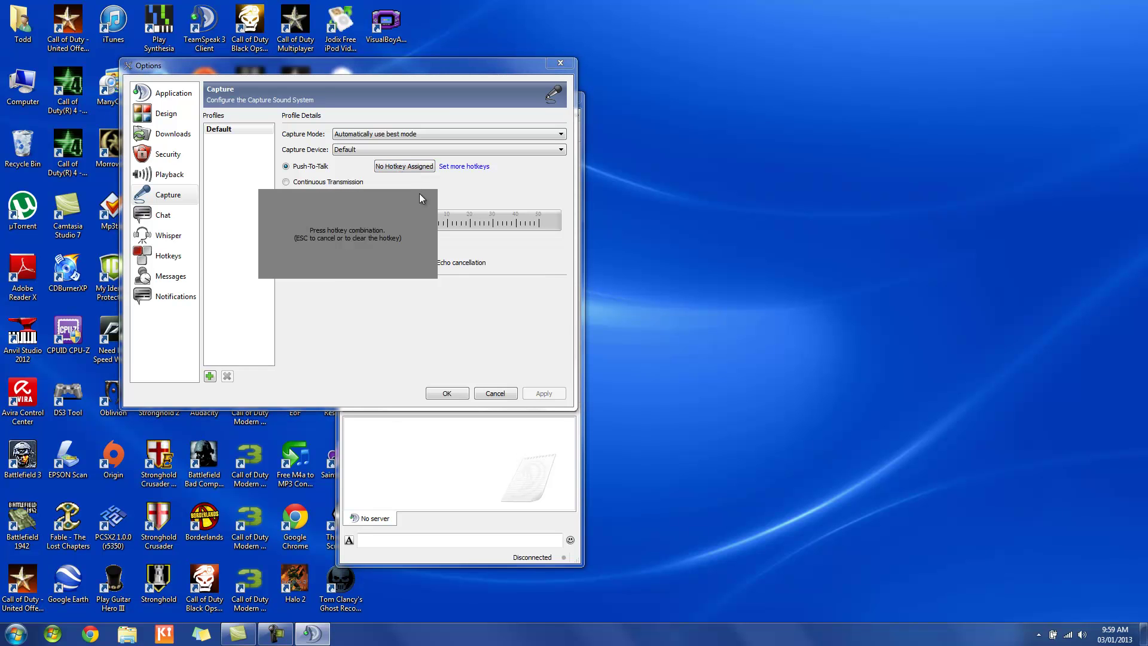
key("Escape")
left_click(414, 167)
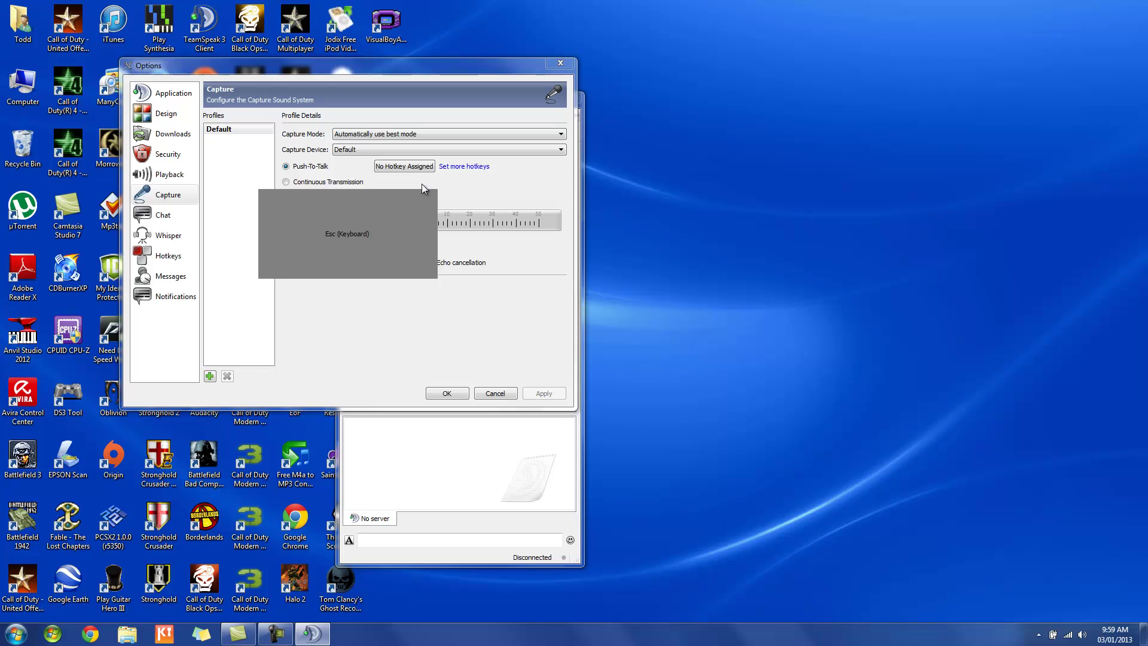
key("Escape")
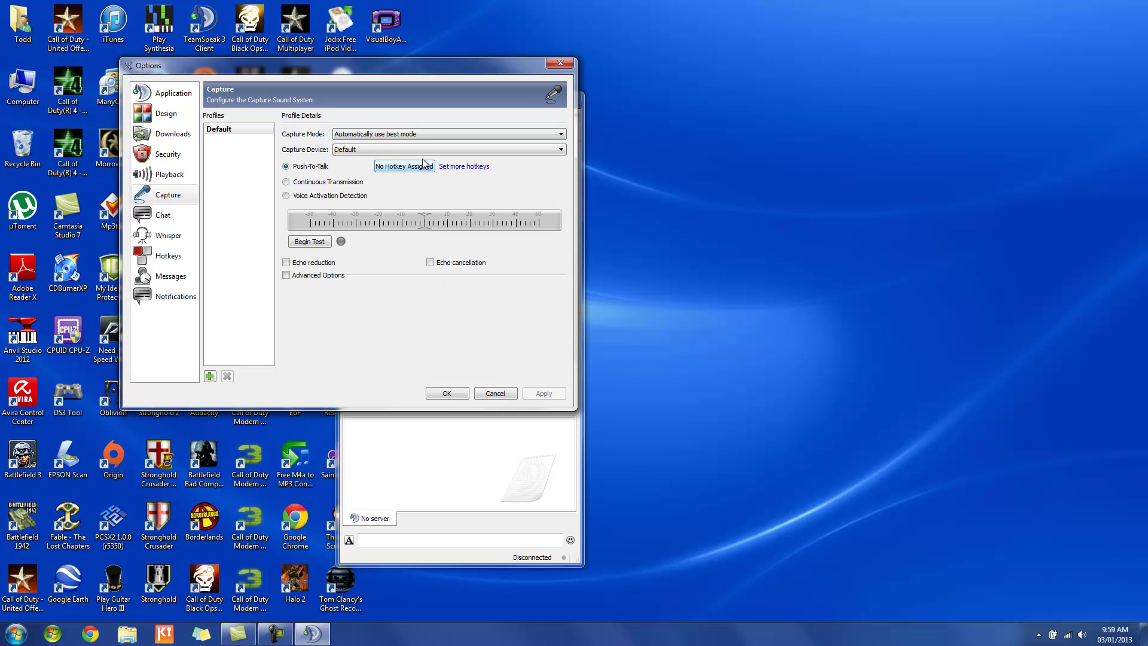
left_click(422, 165)
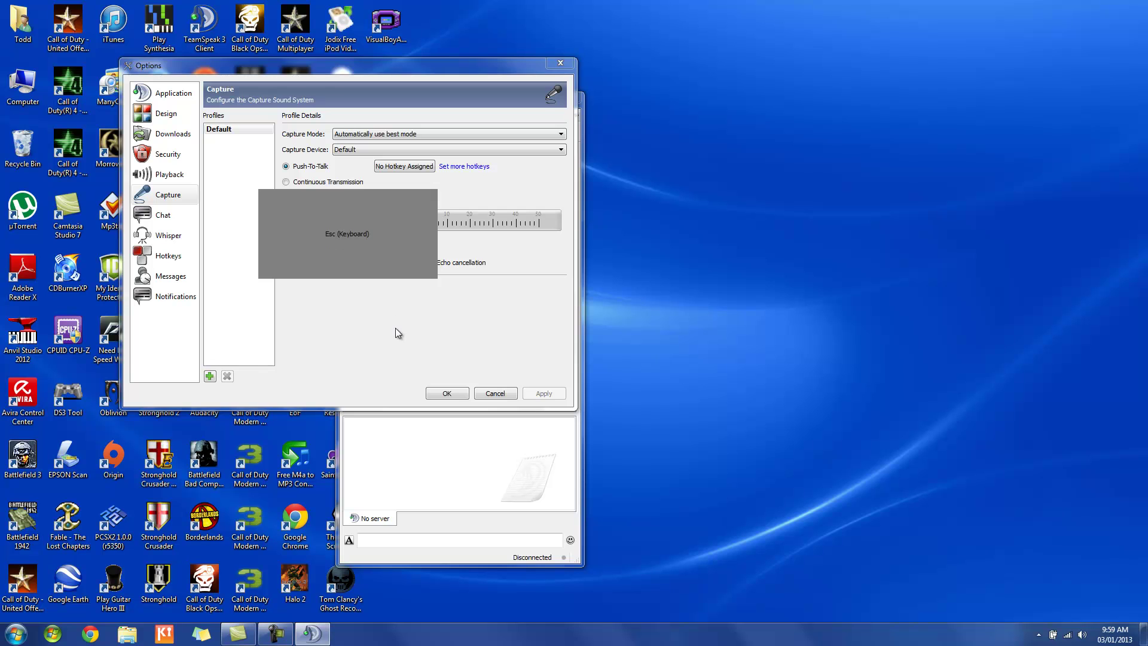
key("Escape")
left_click(401, 167)
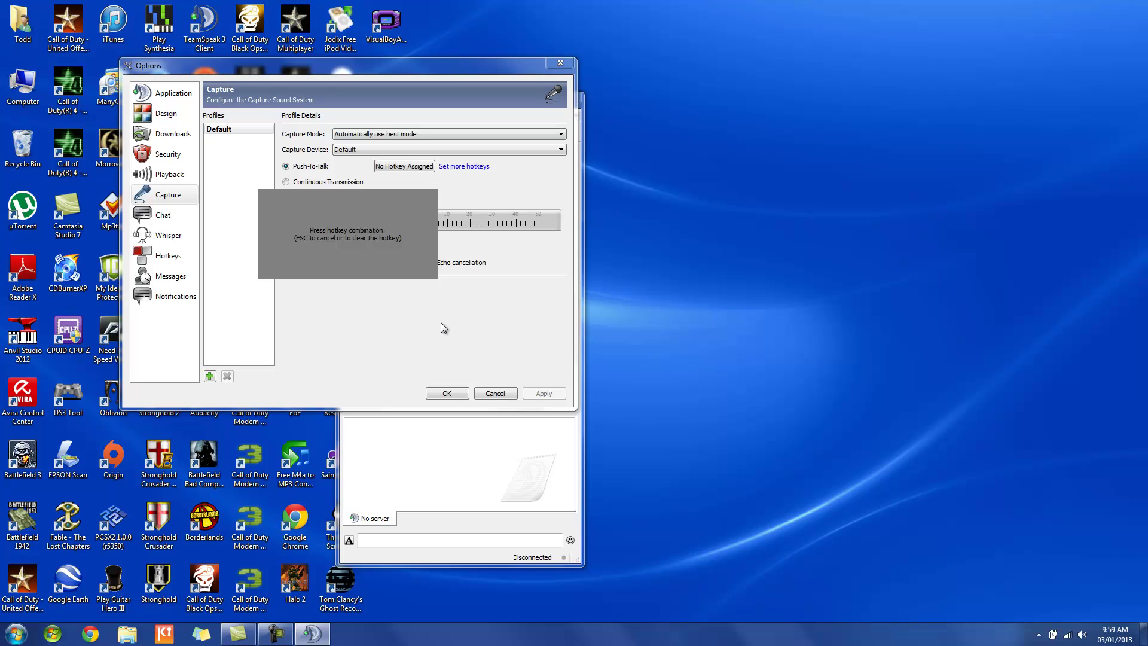
key("Escape")
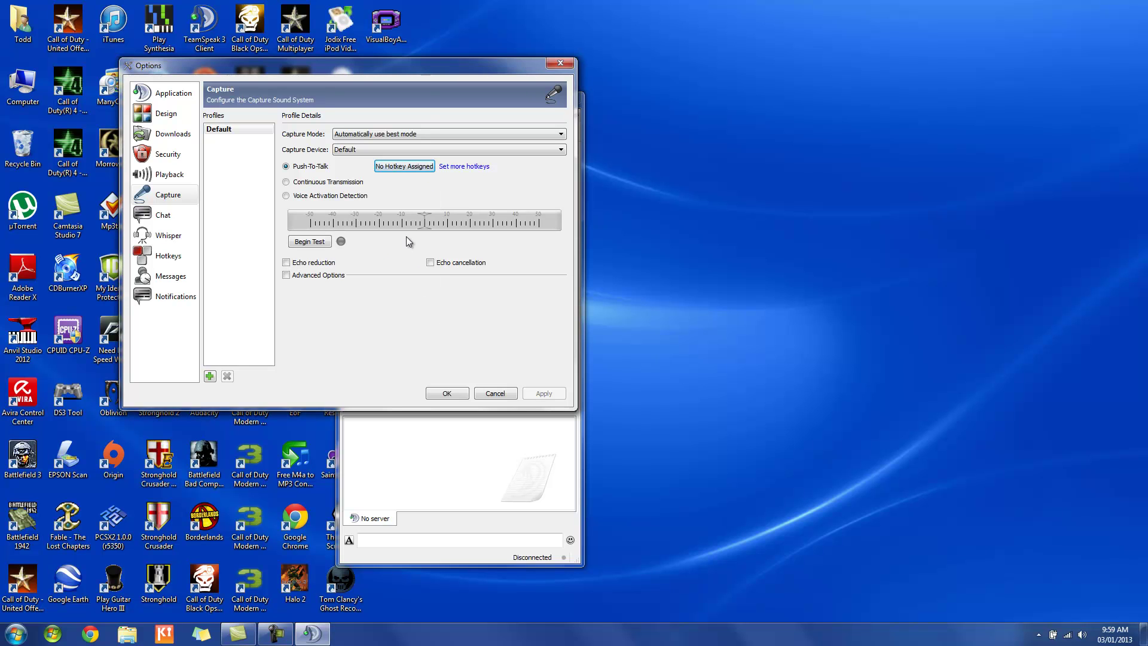
left_click(411, 170)
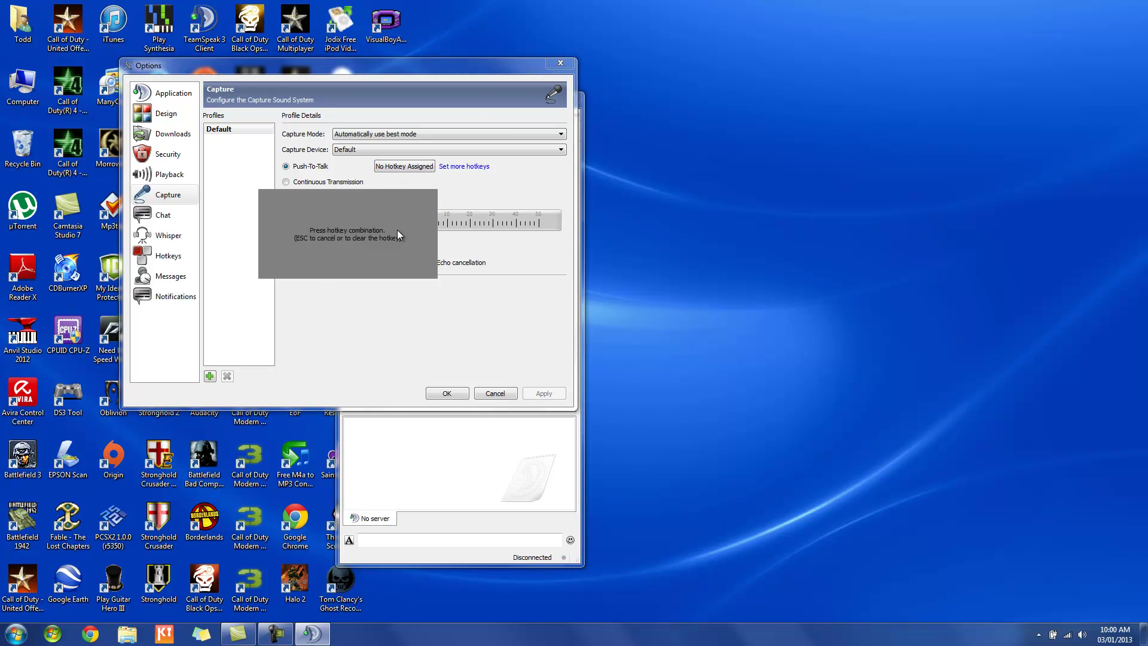
key("grave+Escape")
left_click(394, 168)
key("Escape")
left_click(90, 634)
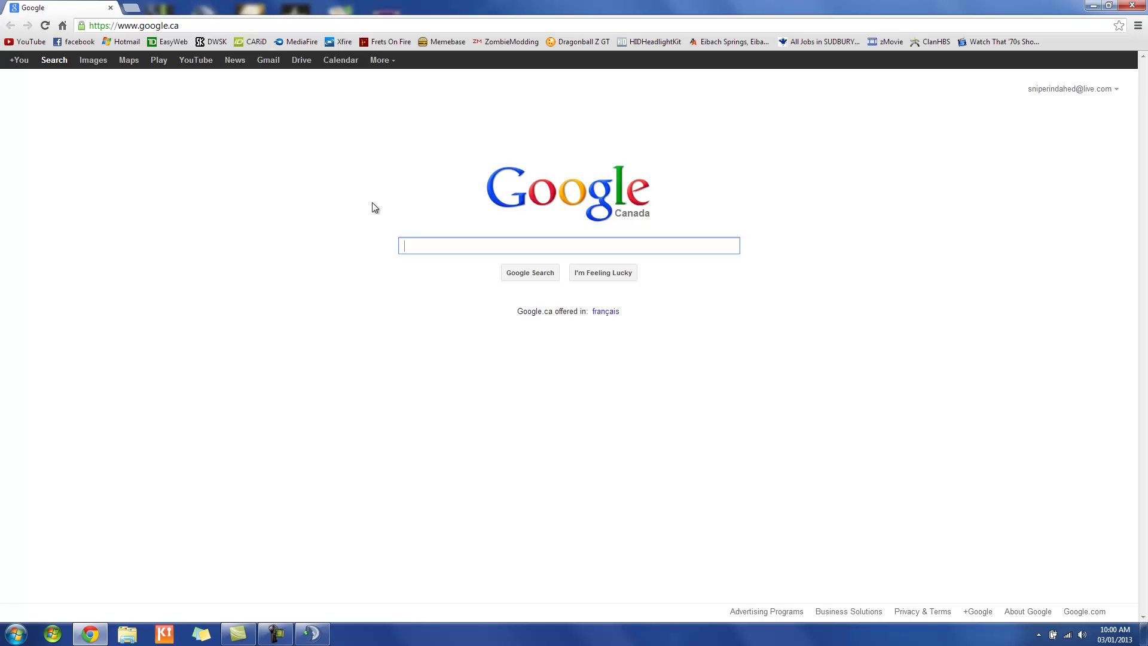
type("google.ca")
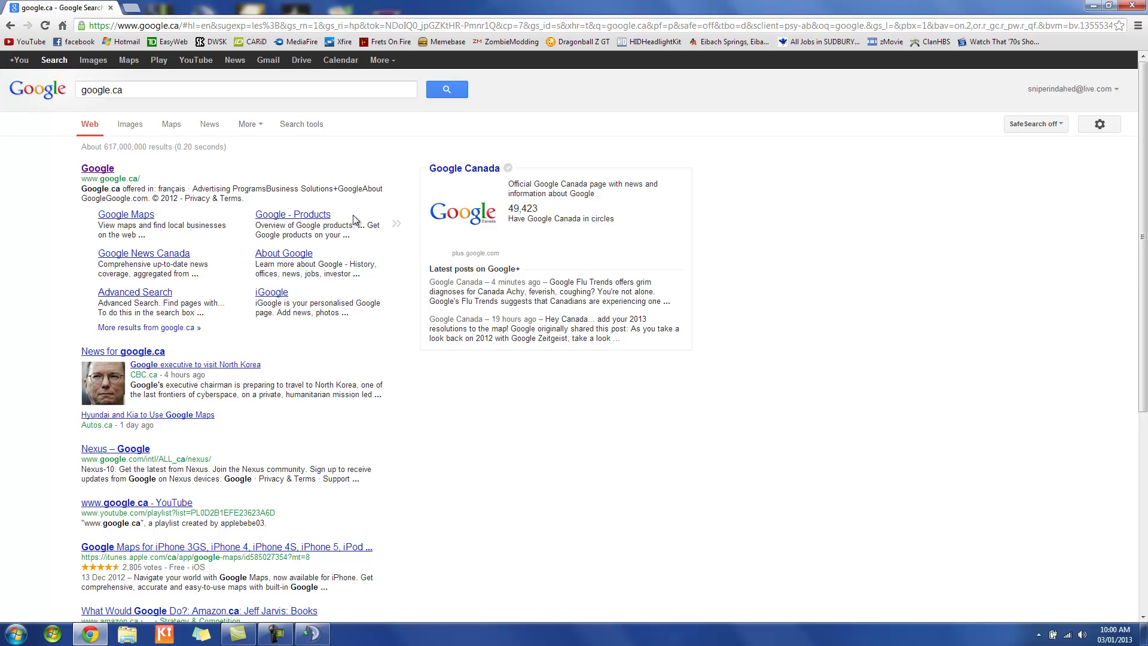
key("alt+Left")
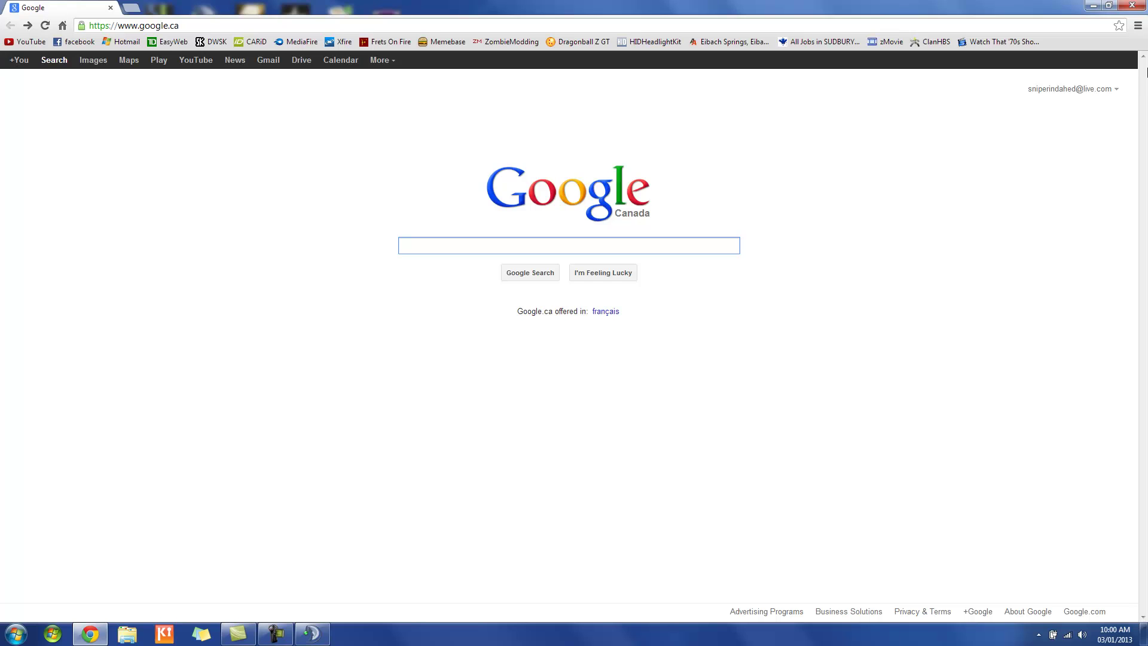
left_click(1138, 7)
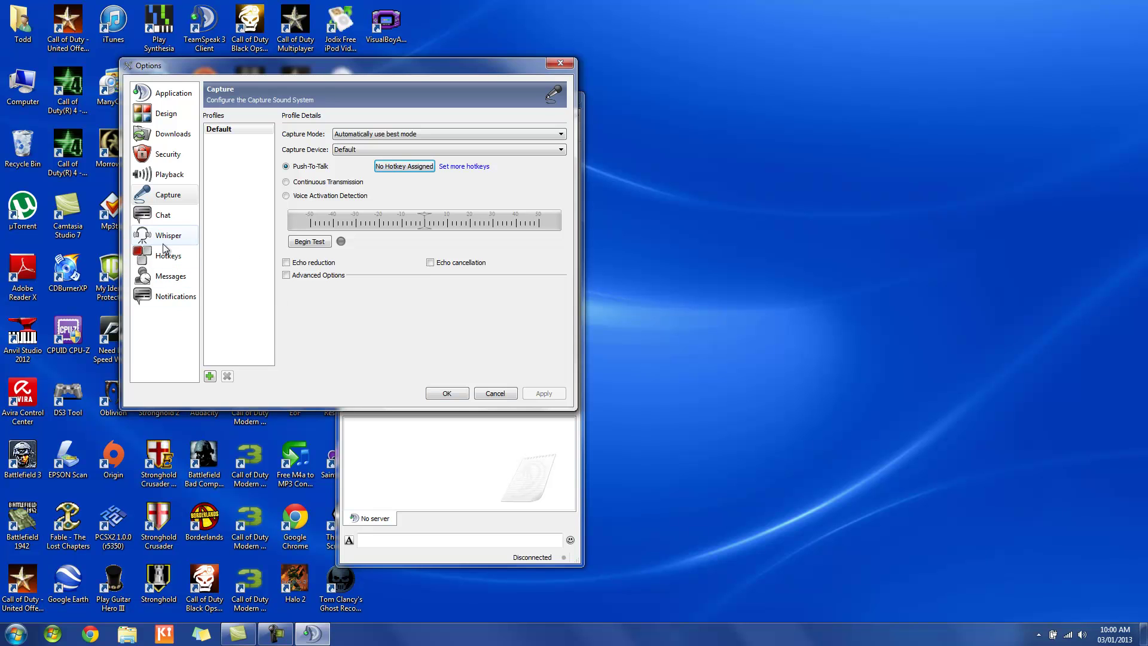
- Confirm the TeamSpeak Options with no hotkey and close the TeamSpeak 3 client
left_click(470, 397)
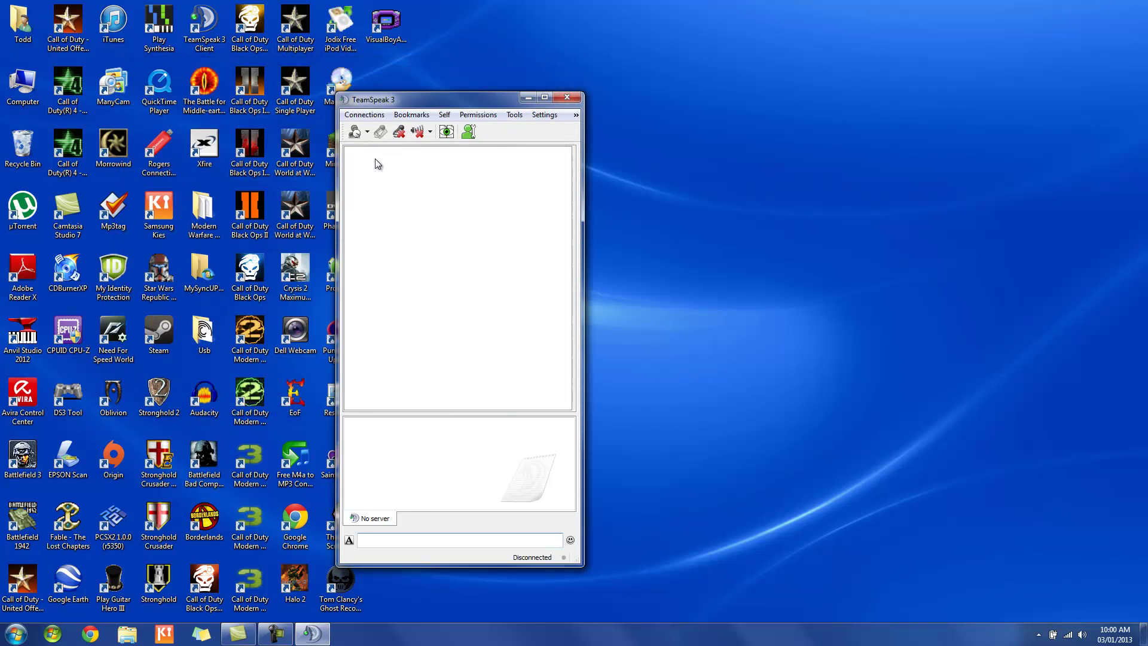
left_click(570, 96)
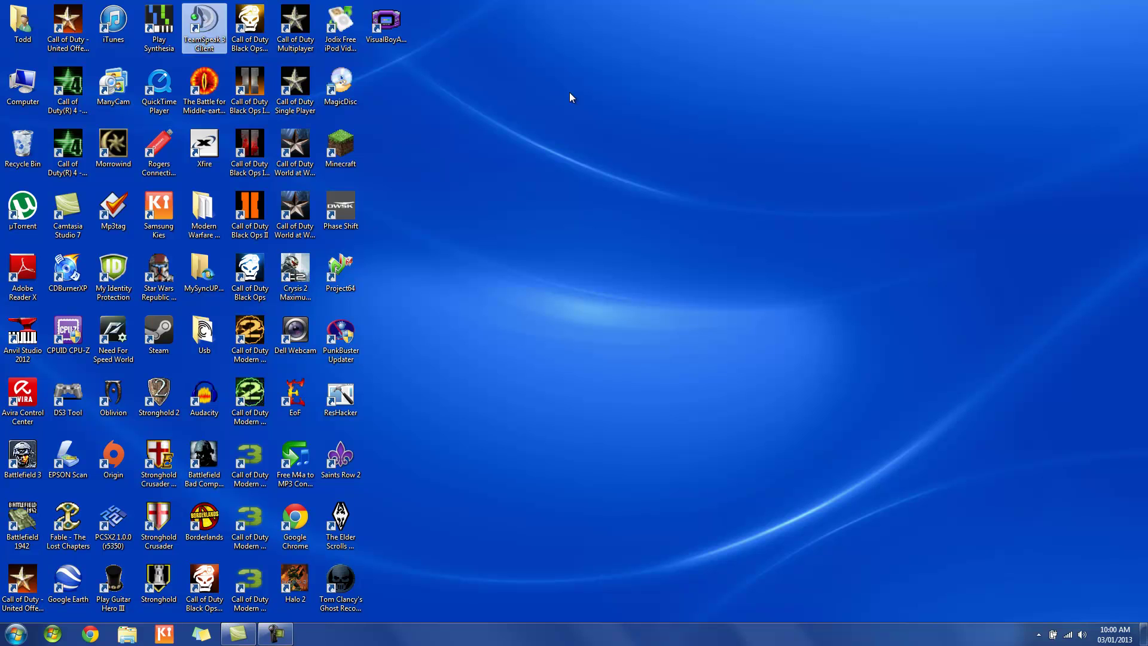
- Open SetPoint's Mouse and Keyboard Settings from the tray and reposition the window
left_click(1039, 635)
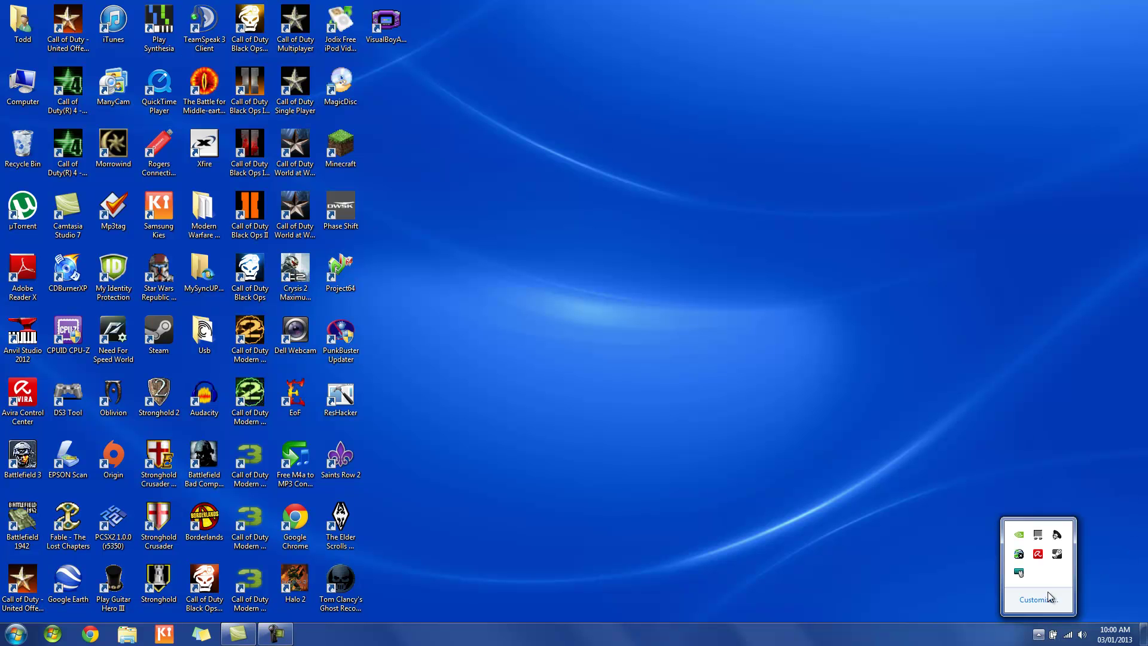
right_click(1016, 574)
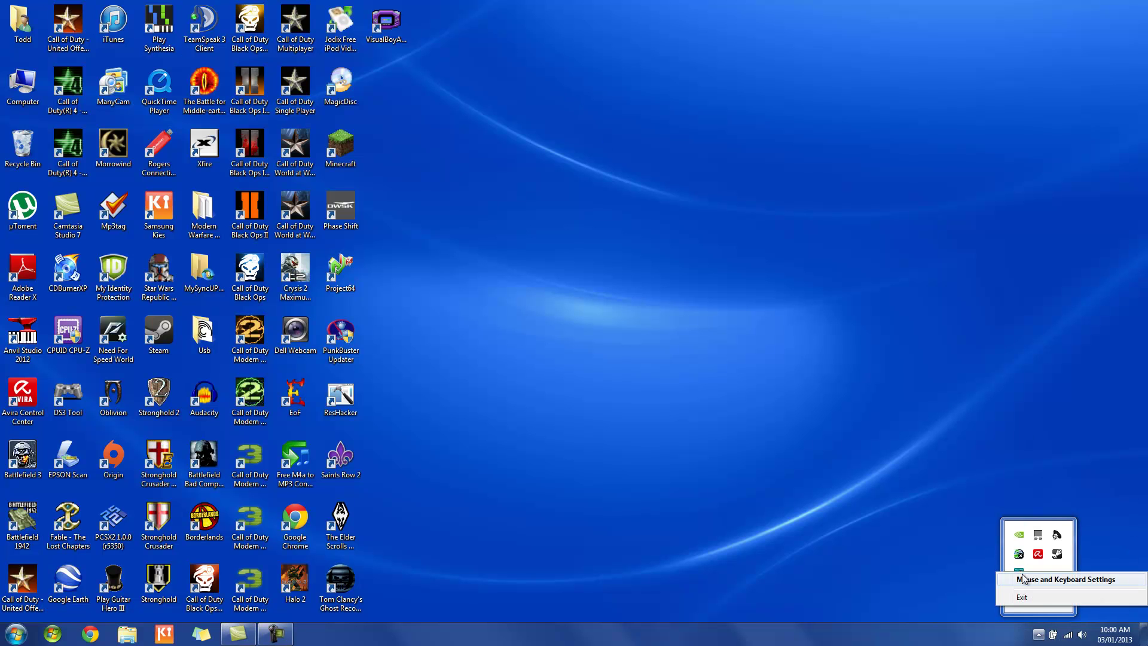
left_click(1023, 578)
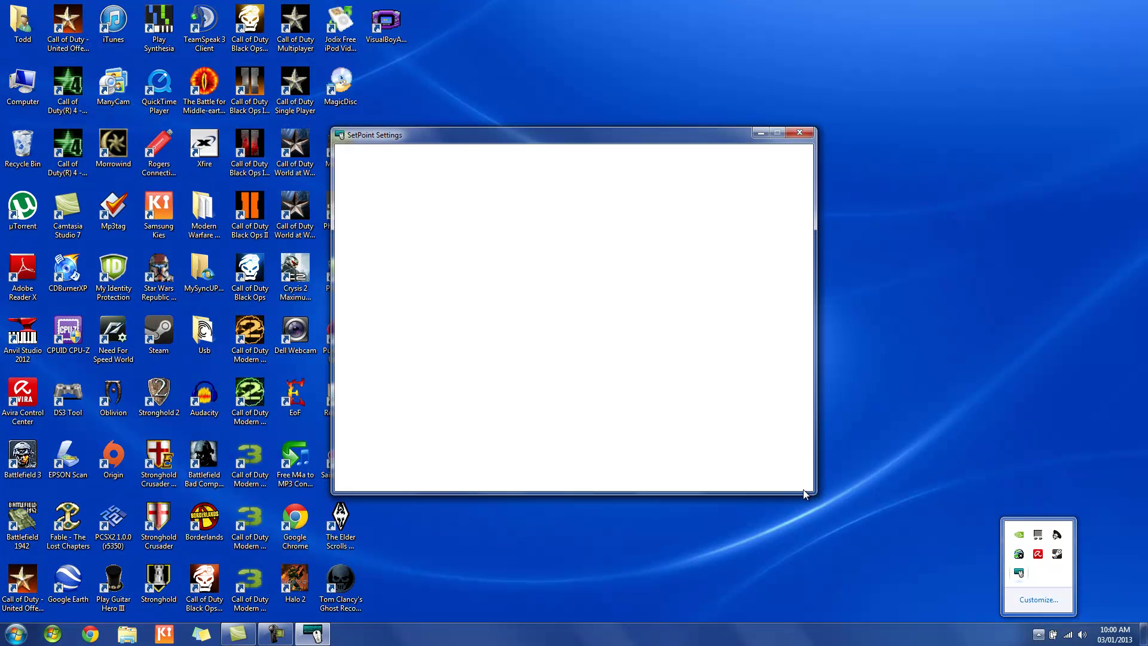
left_click_drag(478, 135, 507, 86)
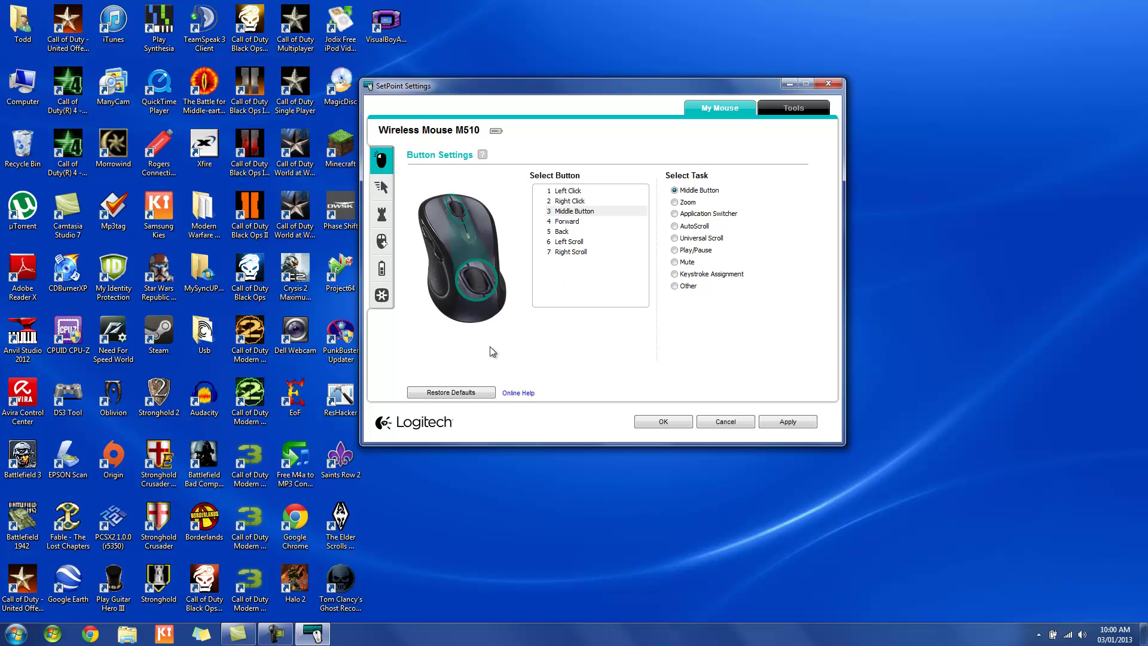
- Assign the Back button (button 5) a keystroke of 0, apply, and close SetPoint
left_click(594, 242)
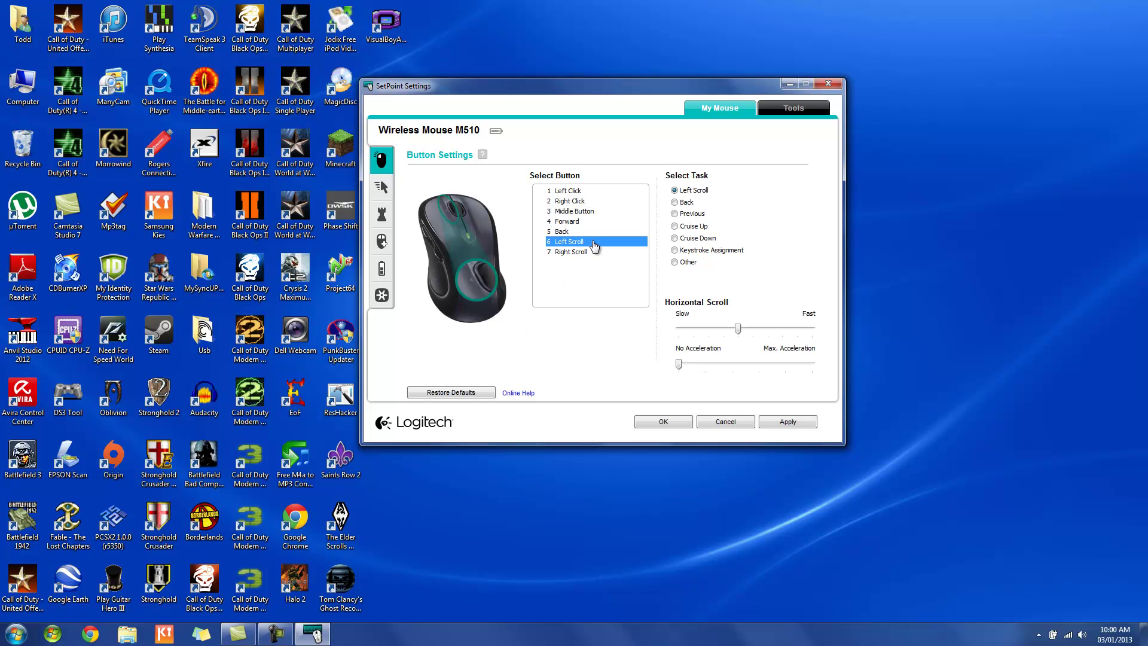
left_click(594, 232)
left_click(593, 222)
left_click(590, 201)
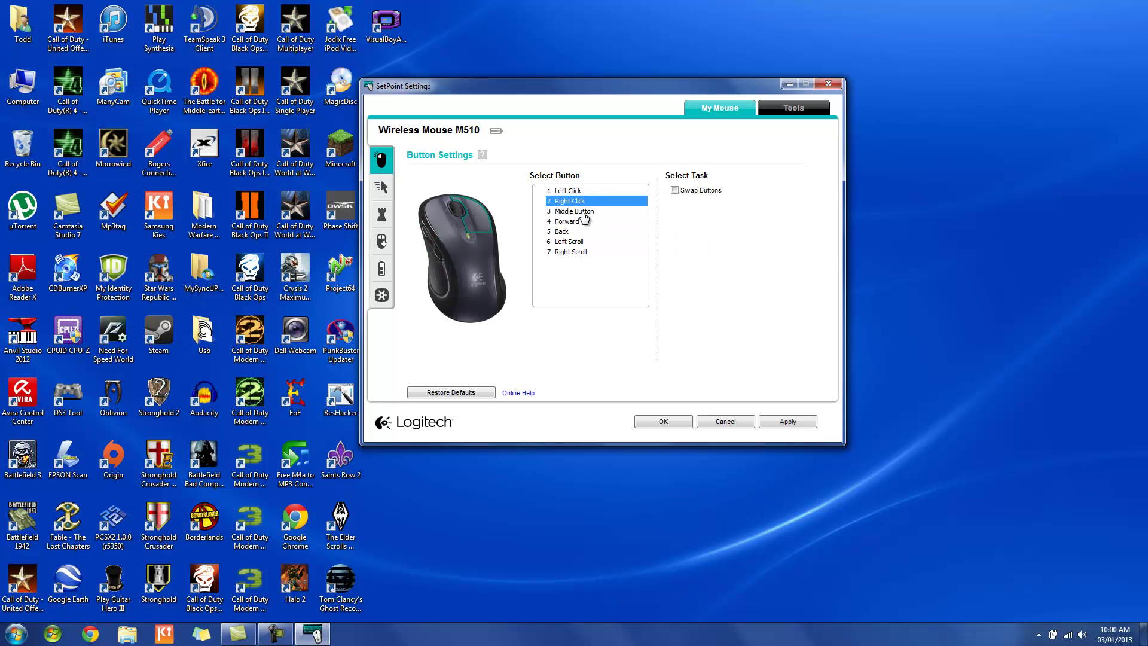
left_click(582, 221)
left_click(582, 231)
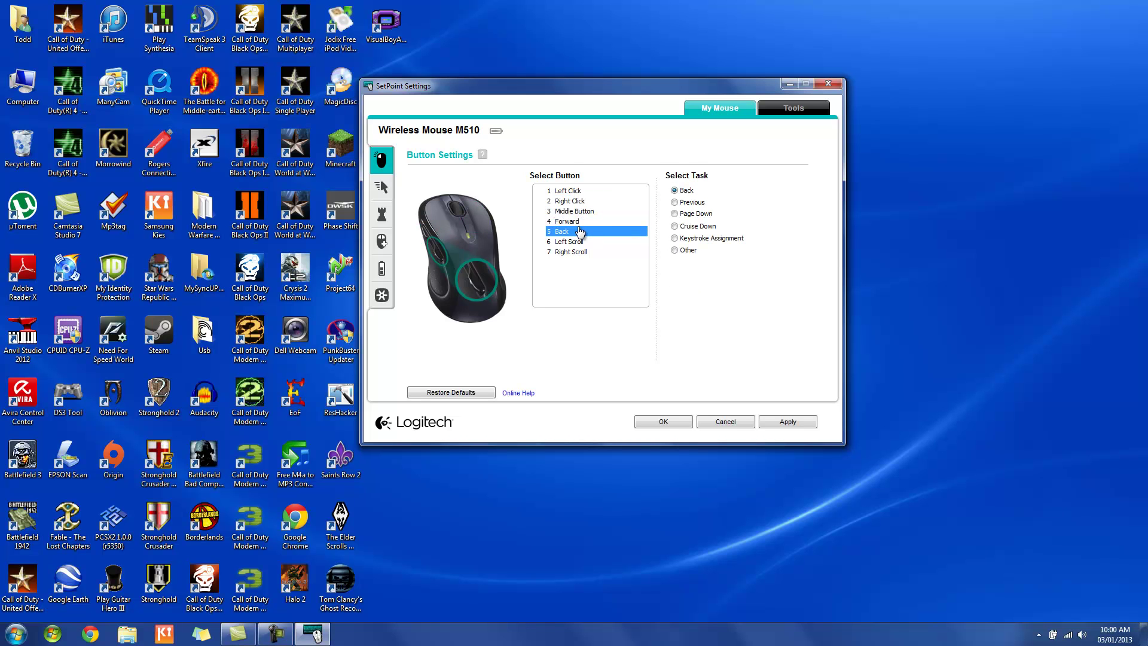
left_click(716, 242)
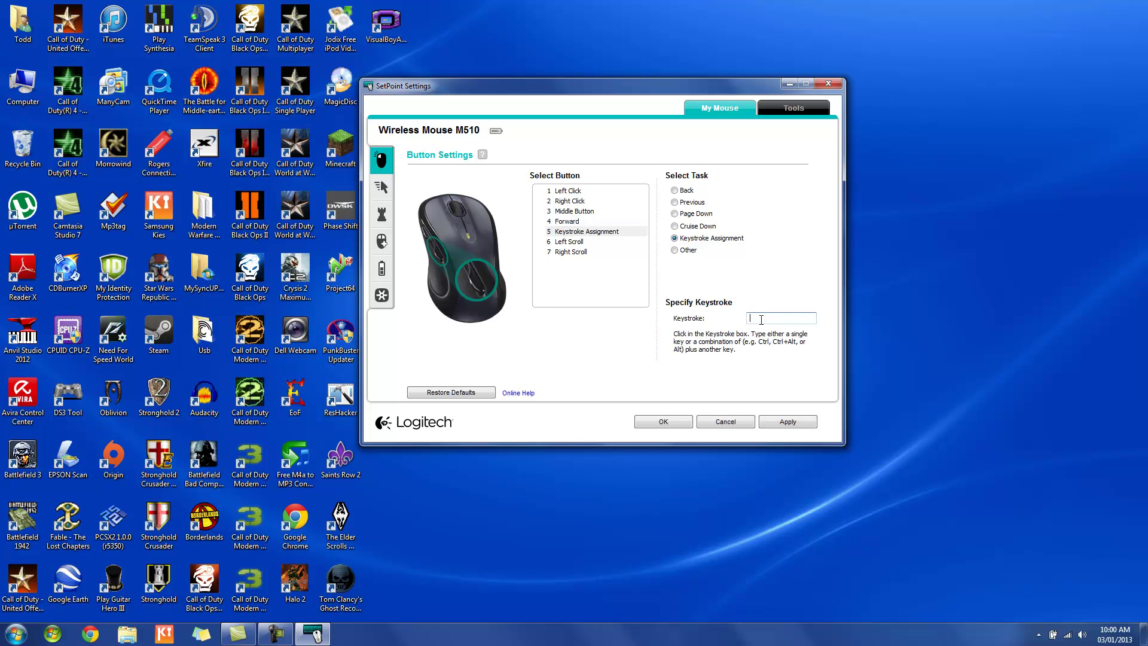
left_click(799, 426)
left_click(661, 422)
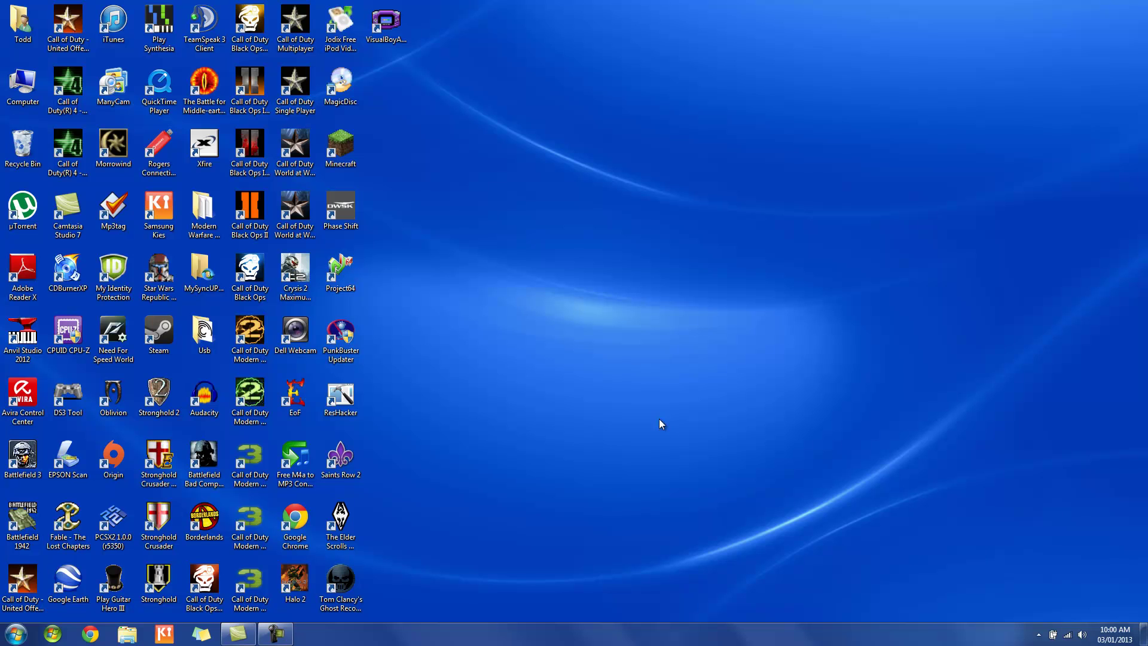
- Launch TeamSpeak 3, set push-to-talk hotkey to 0, test it, and save the options
double_click(204, 24)
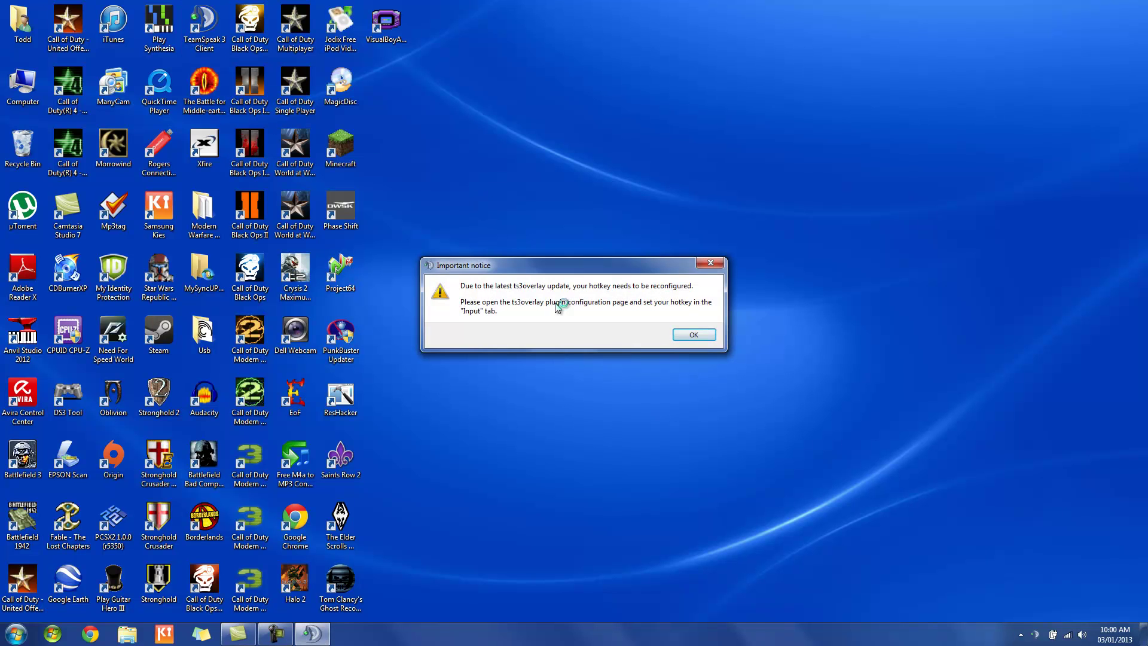
left_click(686, 334)
left_click(364, 114)
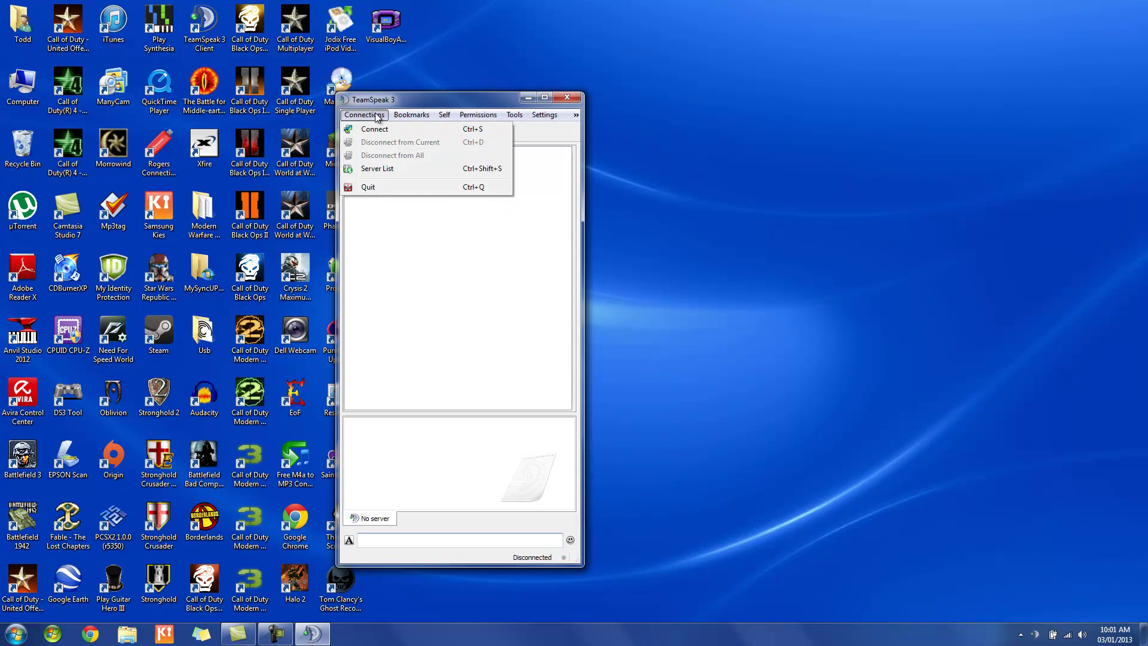
mouse_move(544, 114)
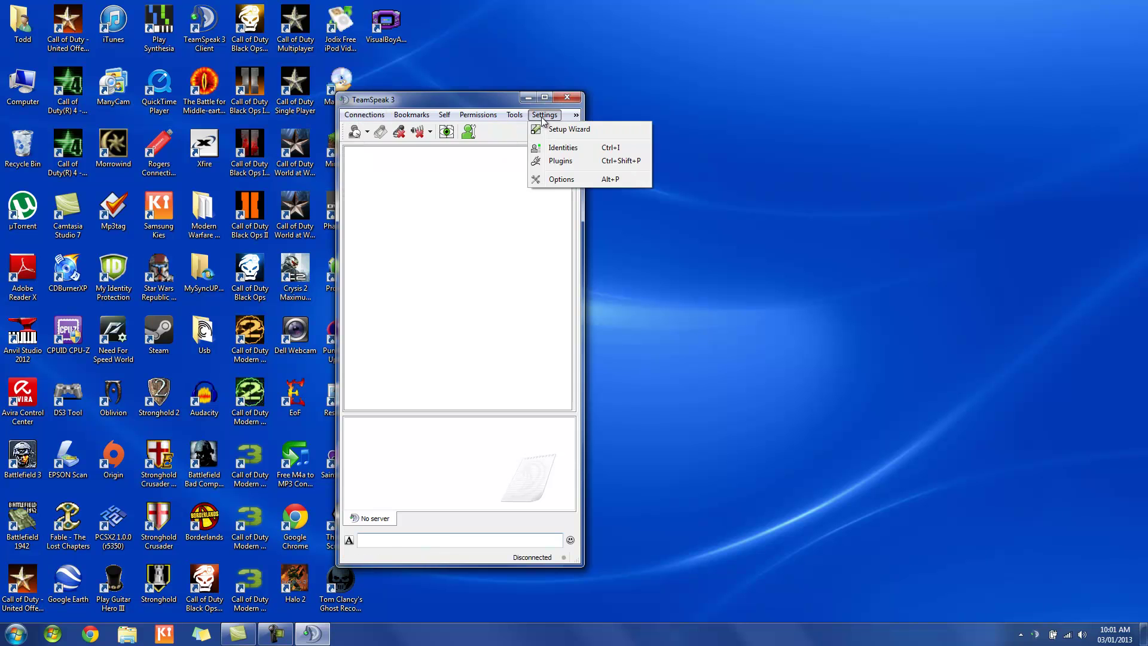
left_click(552, 177)
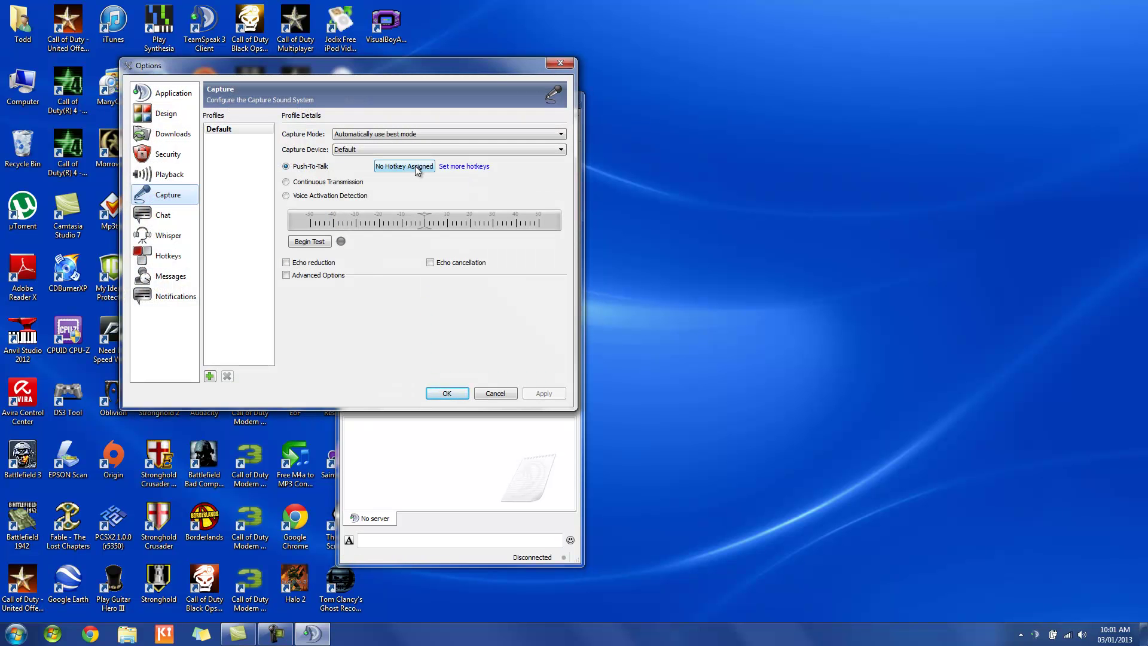
left_click(415, 166)
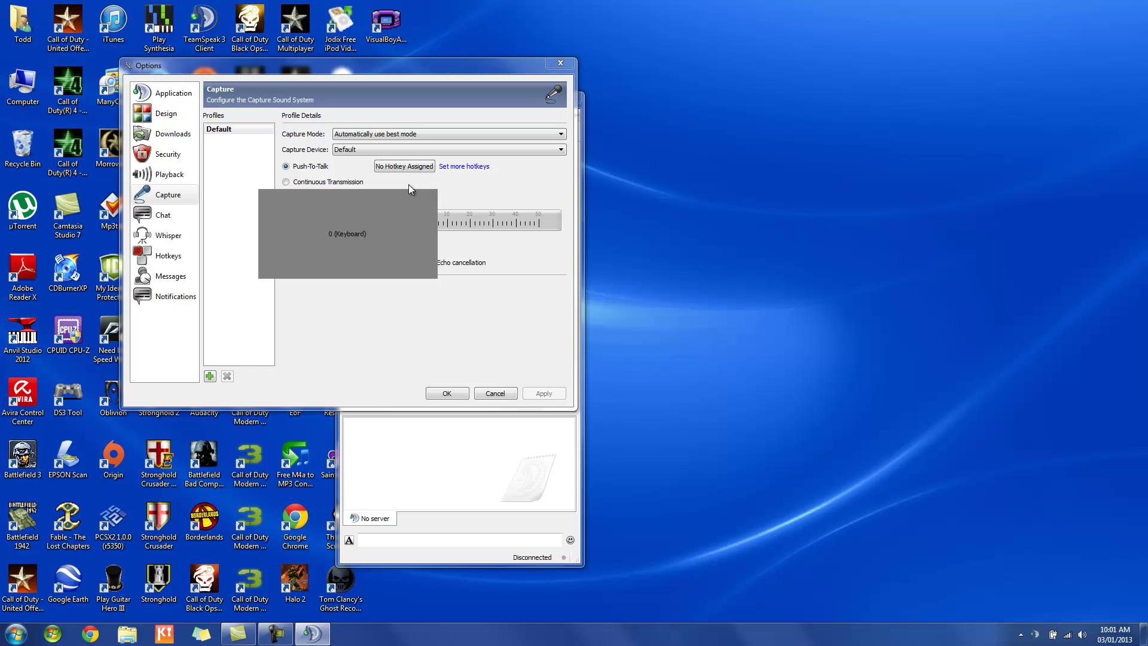
key("0")
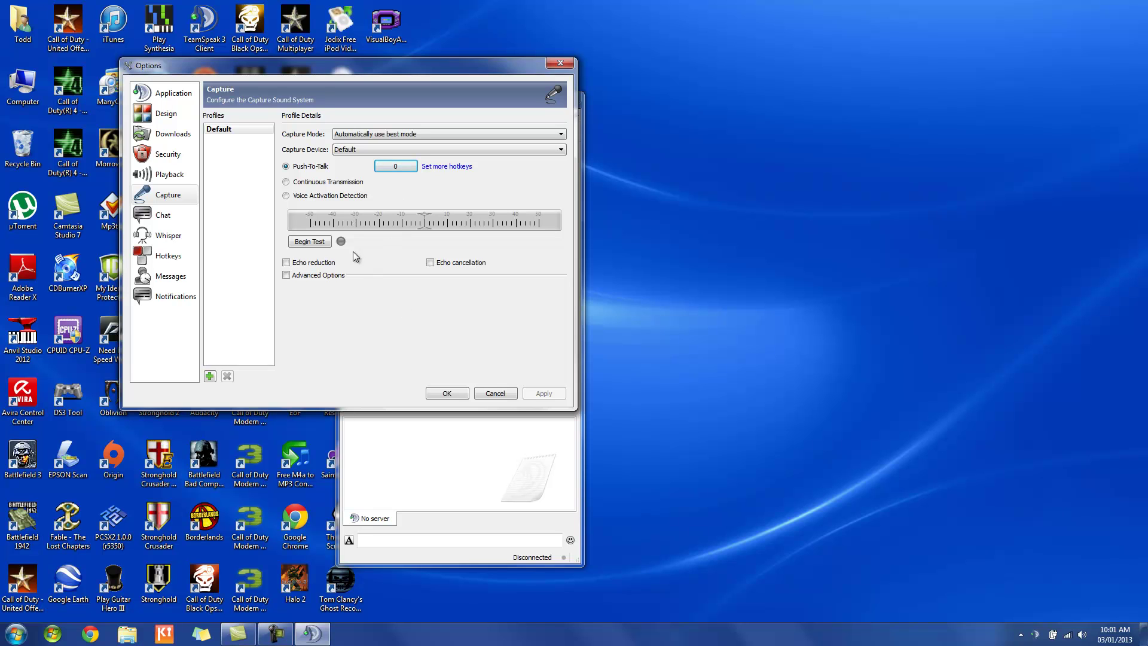
left_click(313, 240)
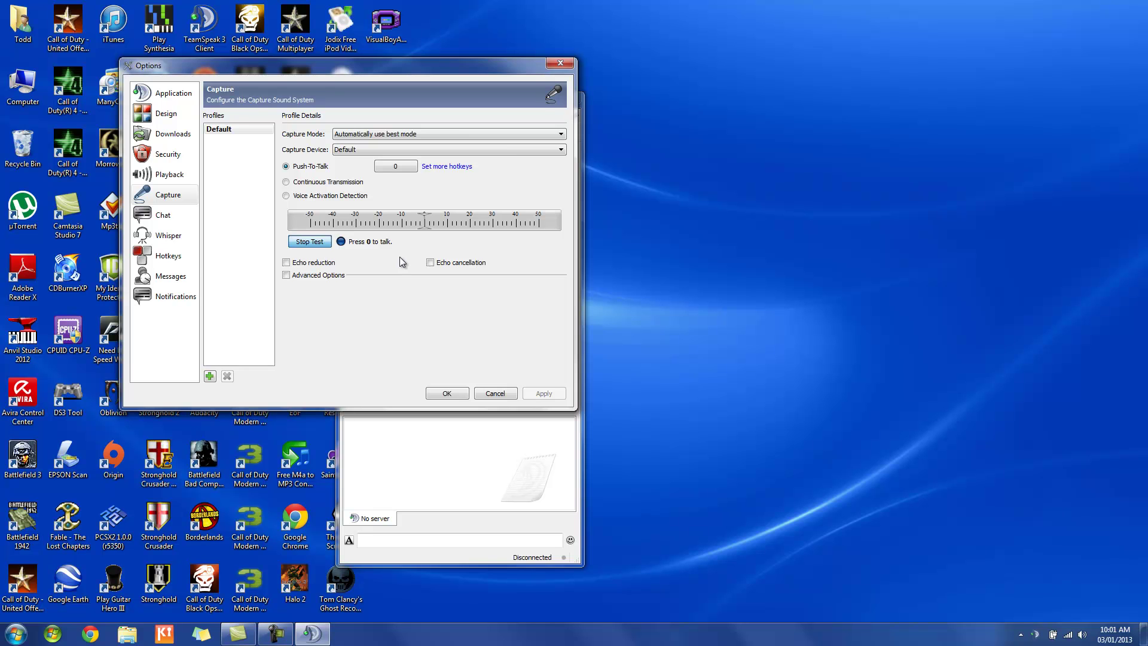
key("0")
left_click(447, 394)
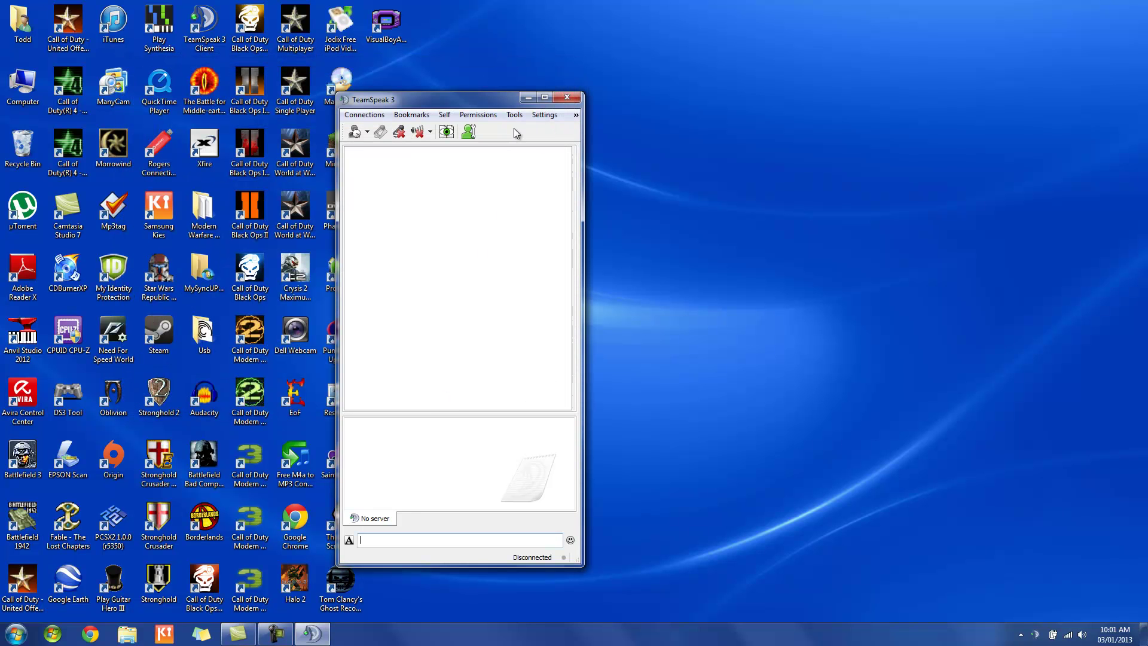
- Reopen Options, leave push-to-talk with no hotkey assigned, save, and close TeamSpeak
left_click(542, 115)
left_click(536, 176)
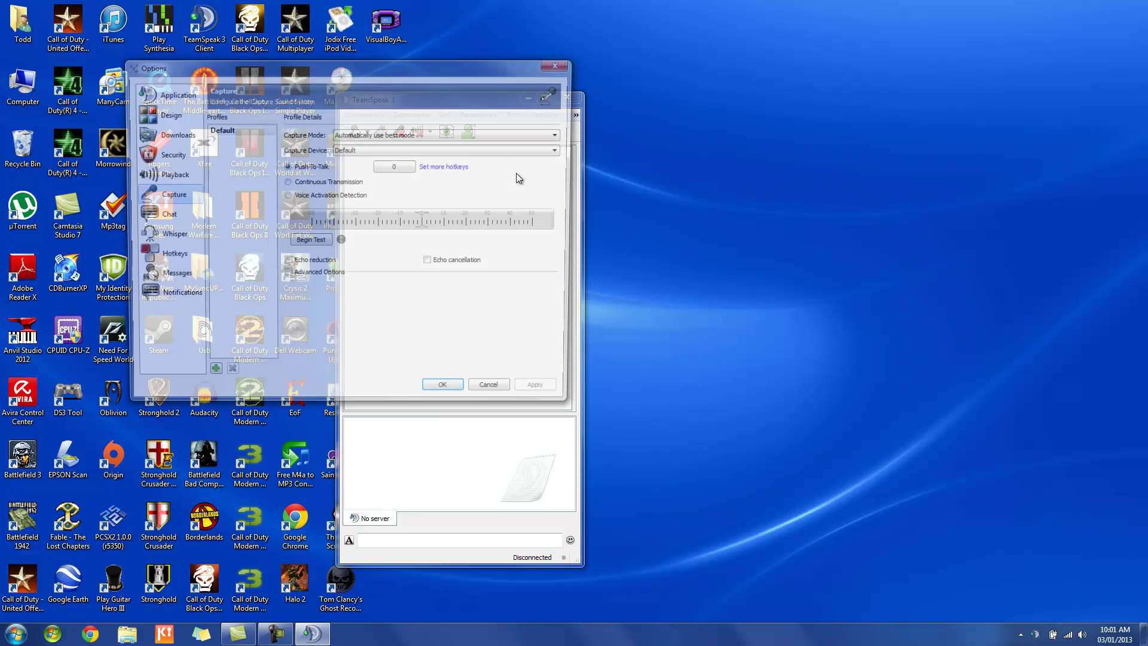
left_click(386, 170)
key("Escape")
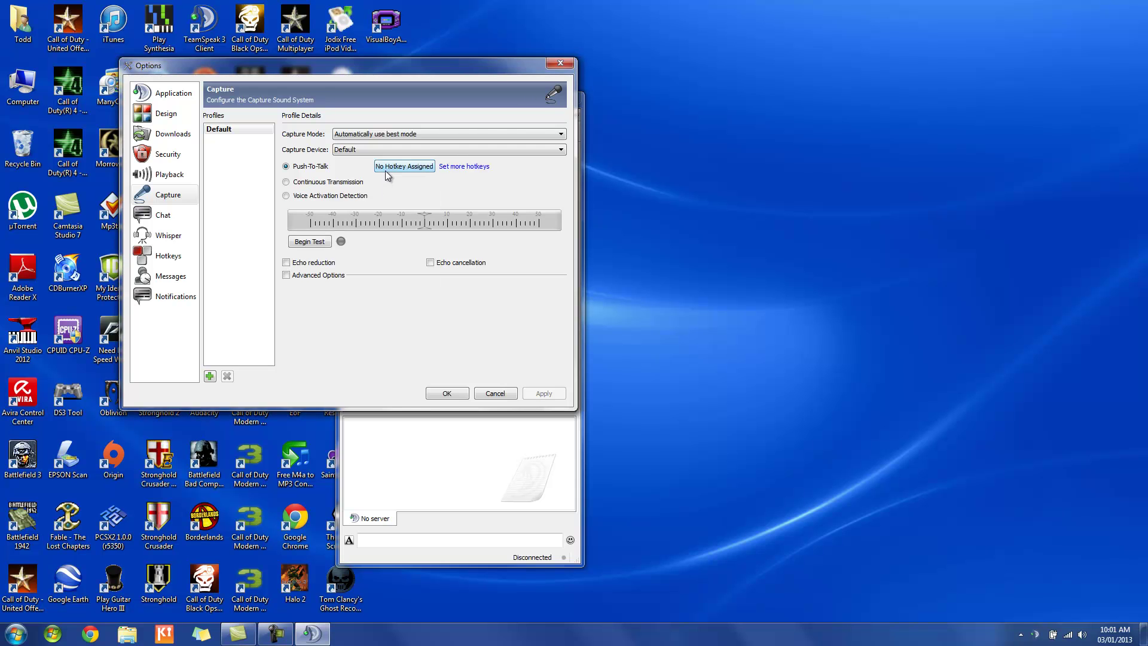
left_click(455, 396)
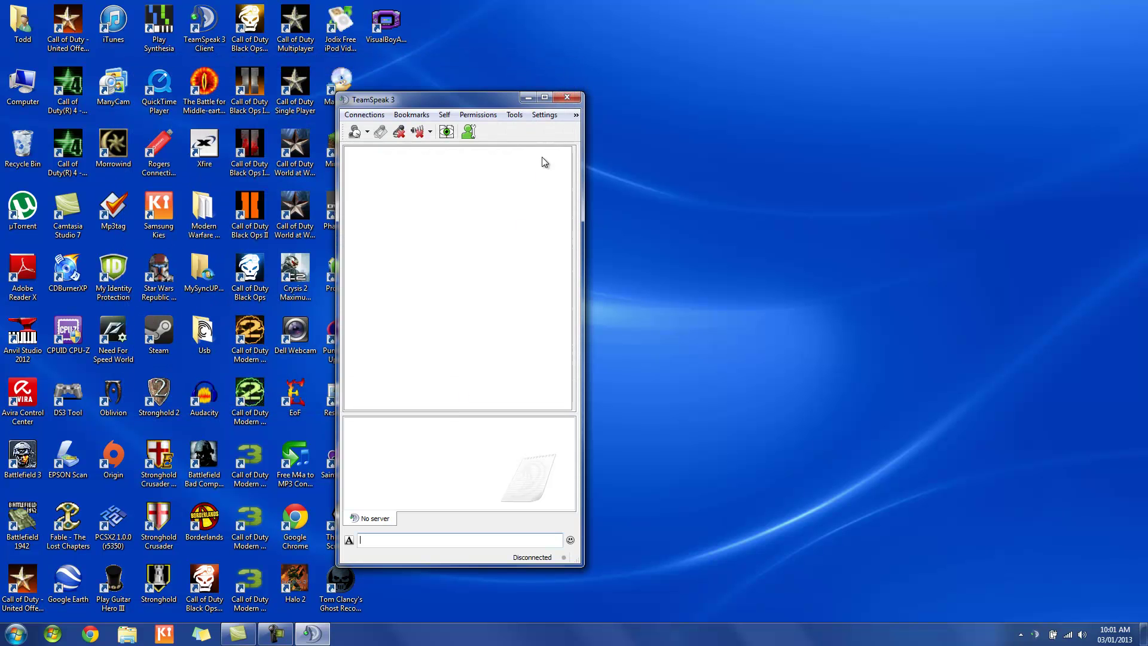
left_click(567, 97)
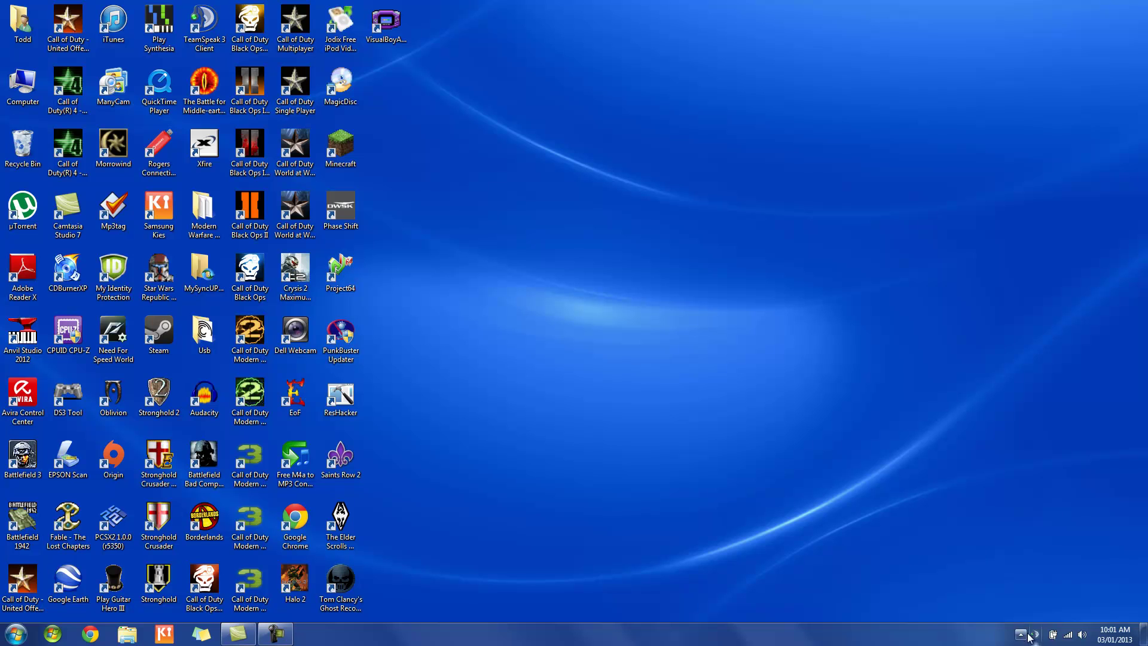
- Open SetPoint from the tray and restore the mouse buttons to their defaults
left_click(1038, 634)
double_click(1019, 573)
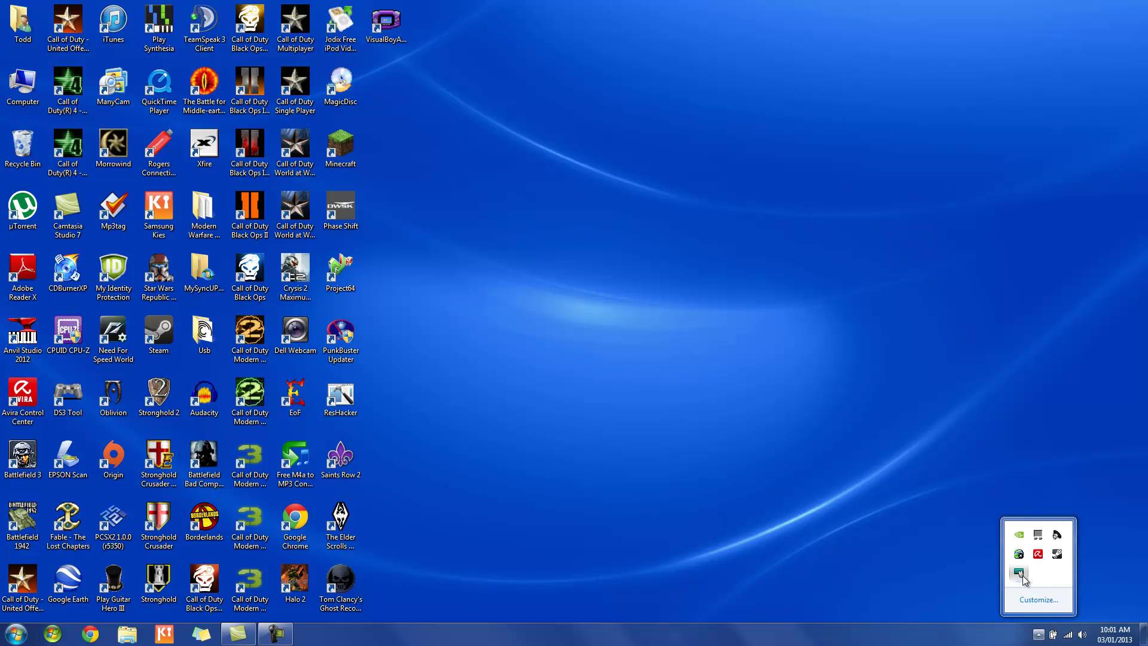
left_click(557, 281)
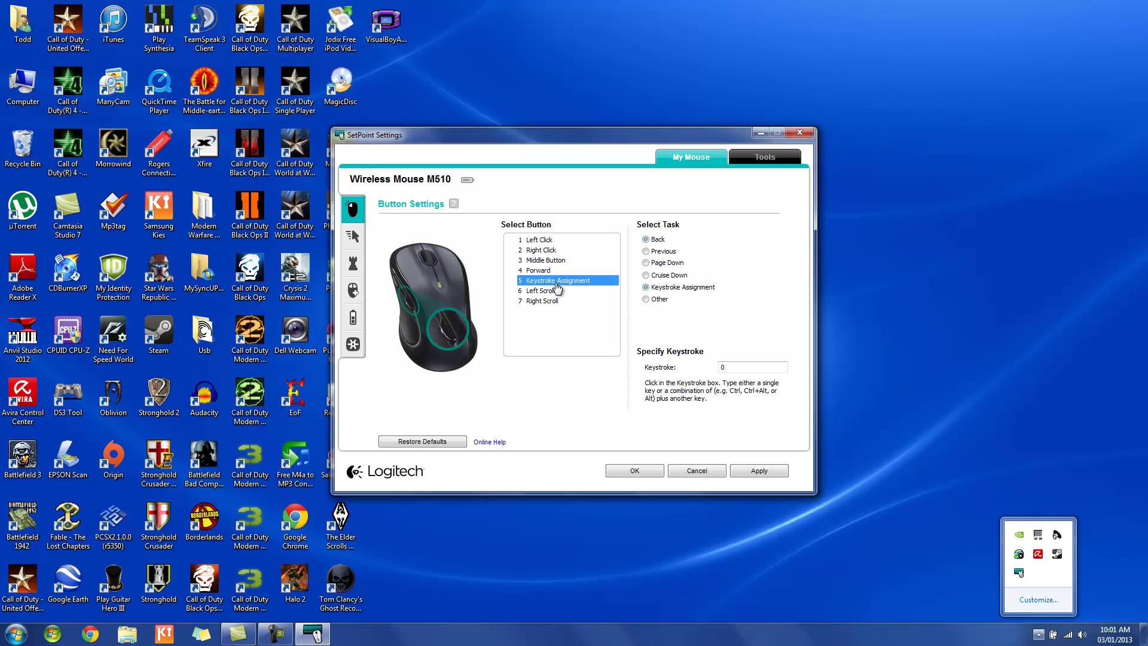
left_click(449, 441)
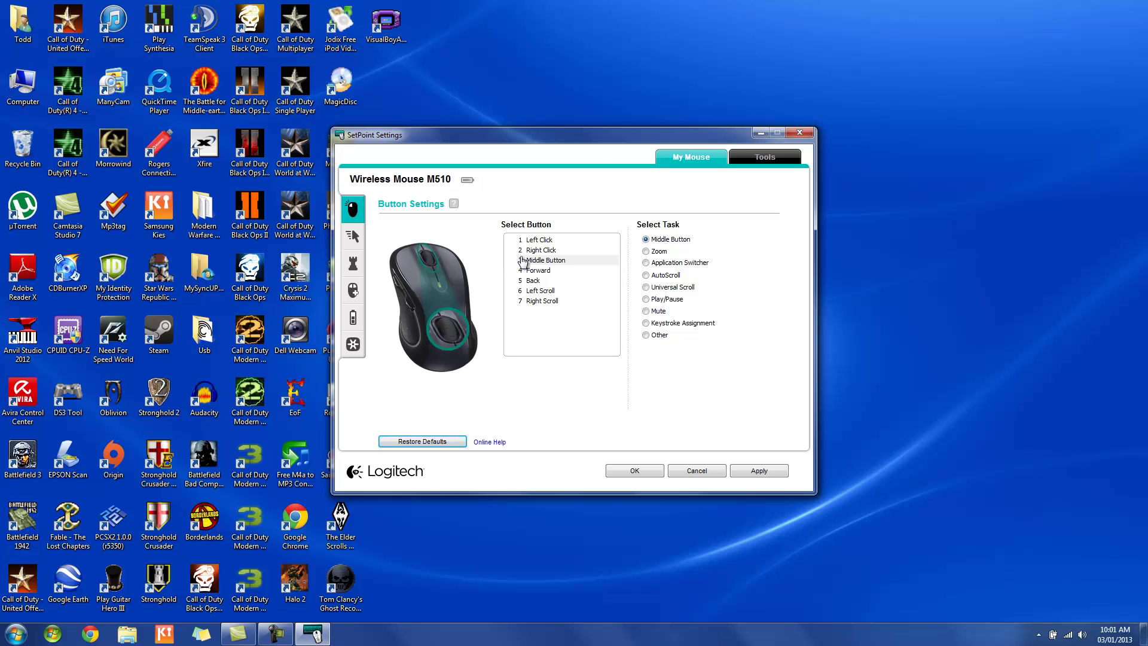
- Set buttons 4 and 6 to Keystroke Assignment, with button 6 sending 9, and apply
left_click(542, 270)
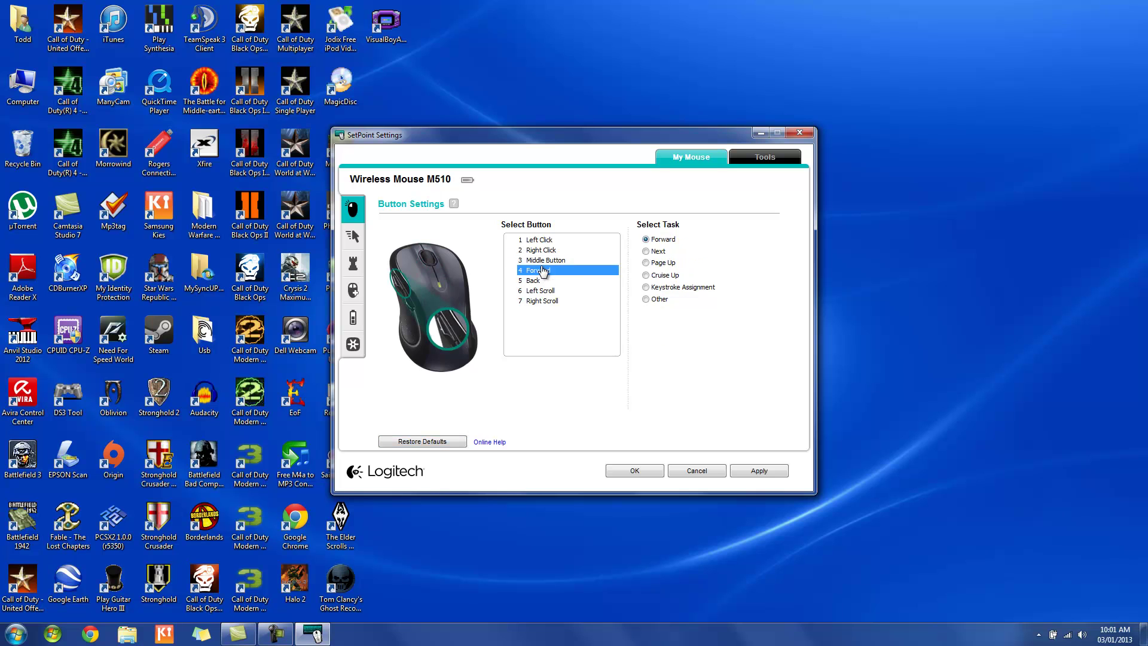
left_click(674, 288)
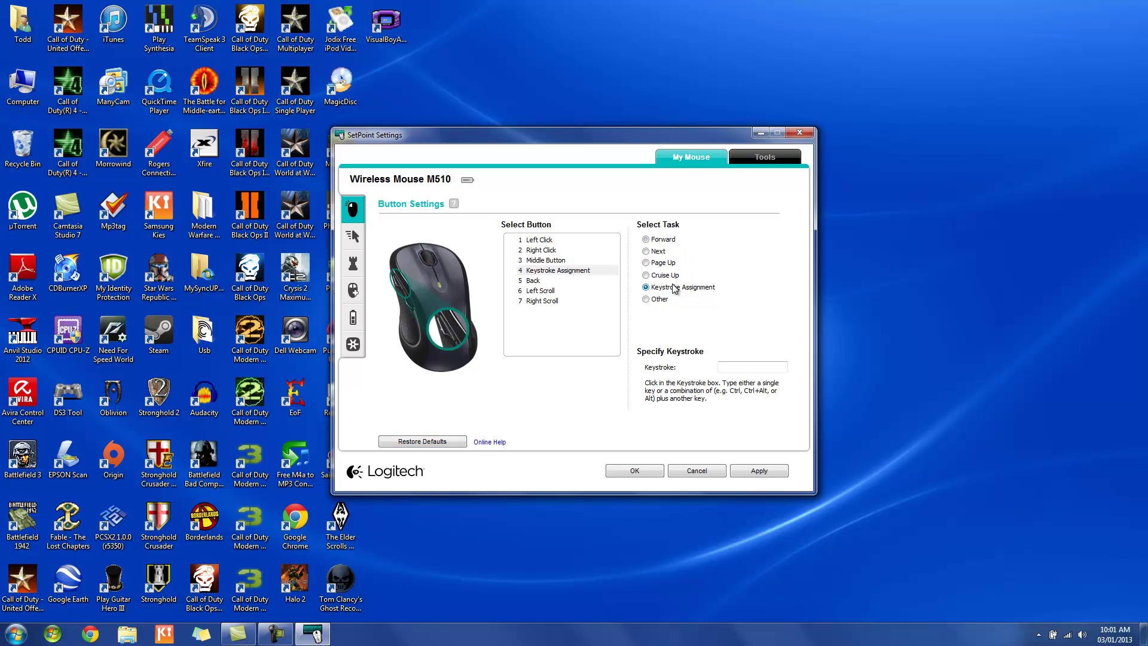
left_click(536, 283)
left_click(539, 291)
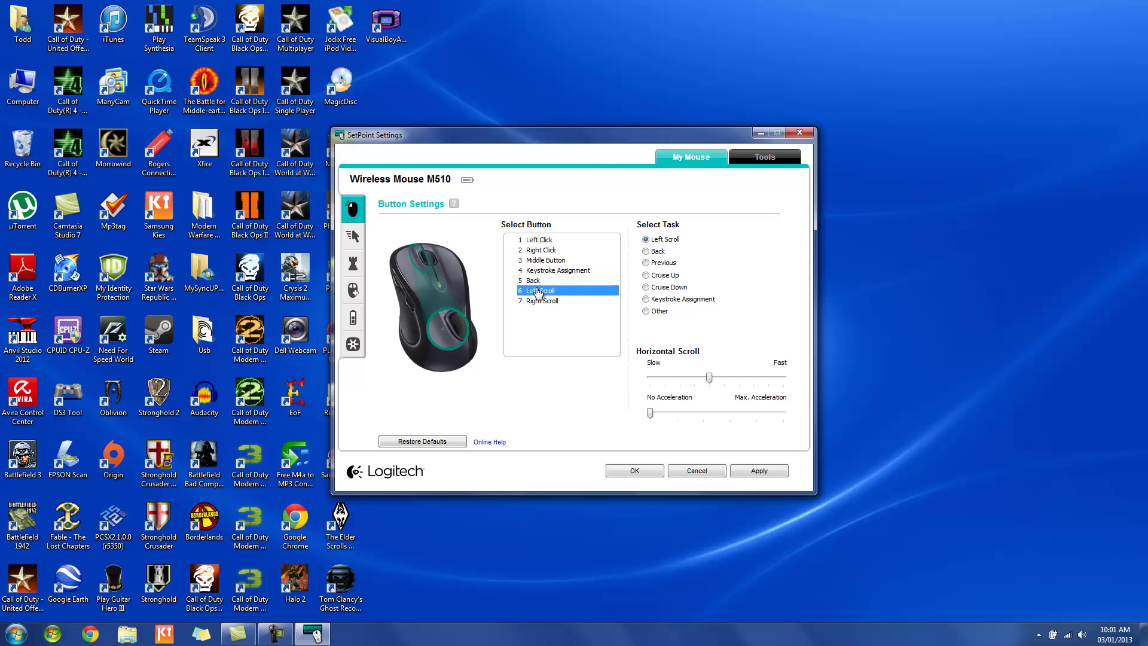
left_click(647, 299)
left_click(736, 368)
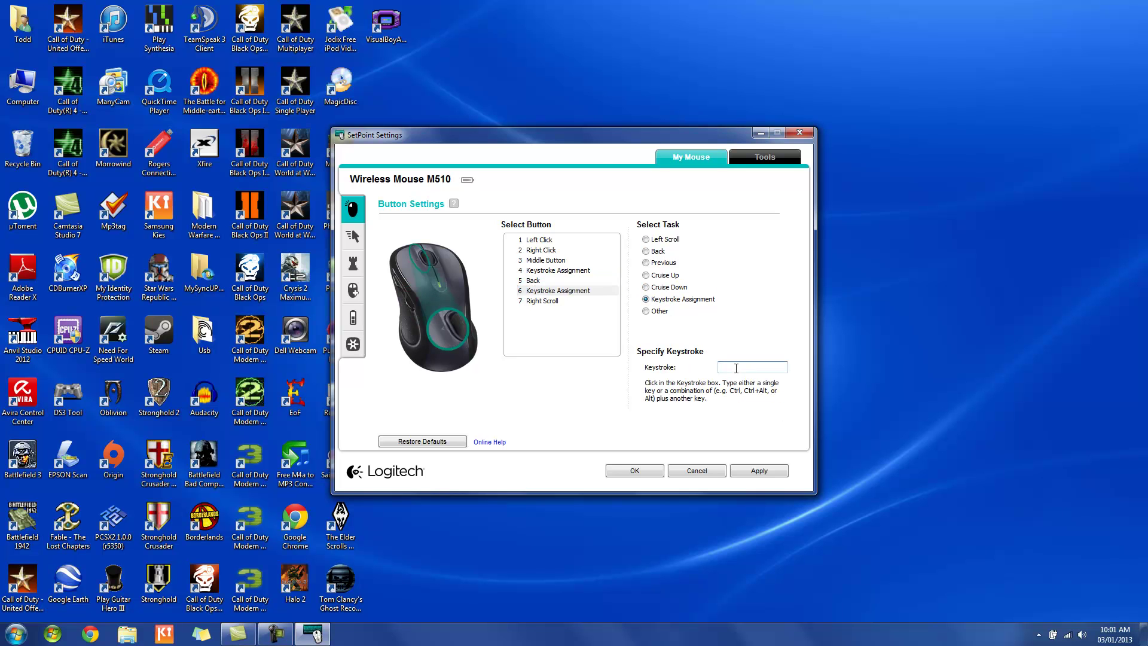
left_click(755, 470)
- Set button 7 (Right Scroll) to Keystroke Assignment sending 0 and apply
left_click(555, 301)
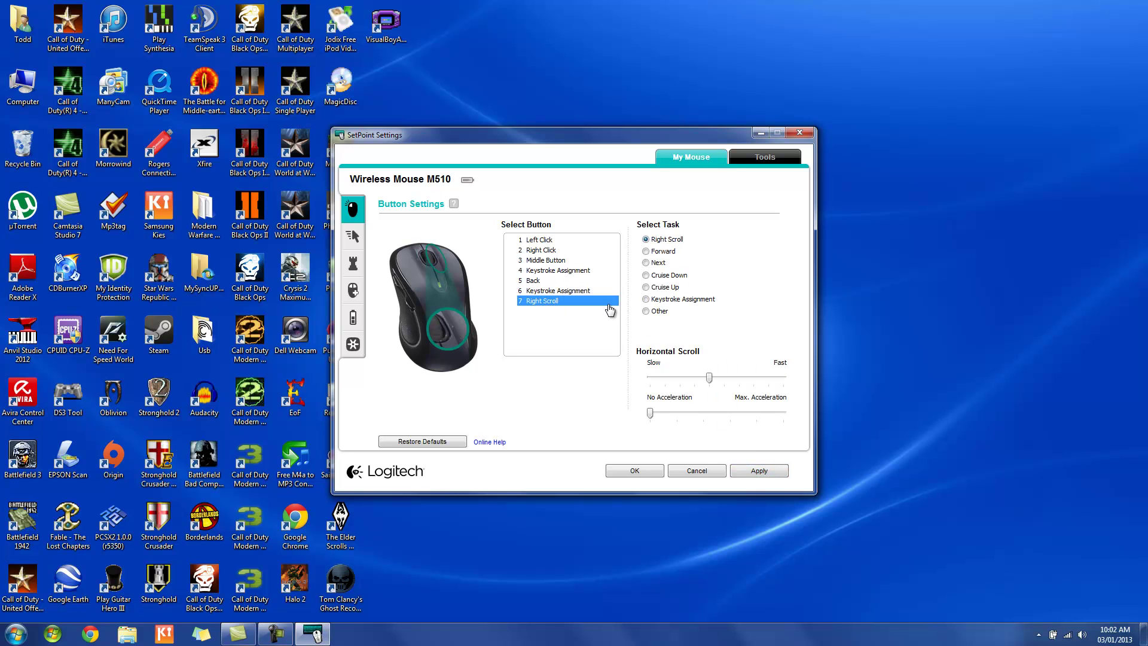
left_click(659, 311)
left_click(661, 315)
left_click(661, 315)
left_click(671, 274)
left_click(674, 299)
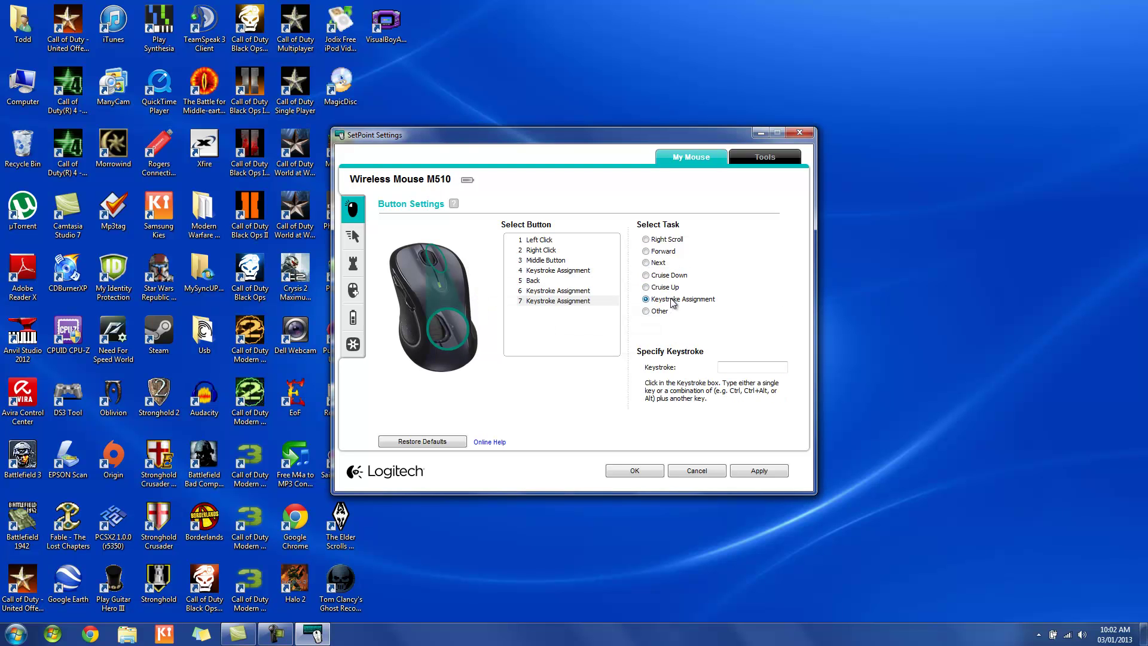
left_click(748, 364)
type("0")
left_click(745, 472)
- Compare buttons 6 and 7, confirming keystrokes 9 and 0 respectively
left_click(571, 301)
left_click(571, 292)
left_click(573, 302)
left_click(570, 292)
left_click(573, 302)
left_click(572, 291)
left_click(573, 301)
left_click(573, 292)
left_click(574, 300)
left_click(576, 291)
left_click(574, 302)
left_click(250, 90)
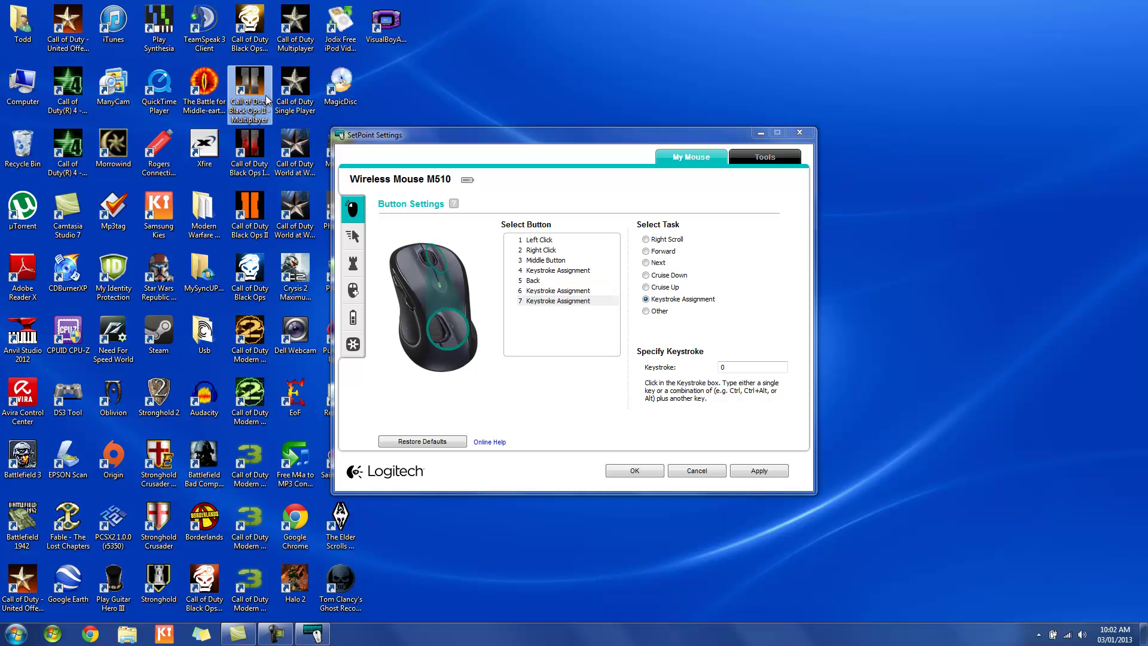
- Bring SetPoint forward, select button 4, and start choosing an Other task for it
left_click(525, 303)
left_click(534, 294)
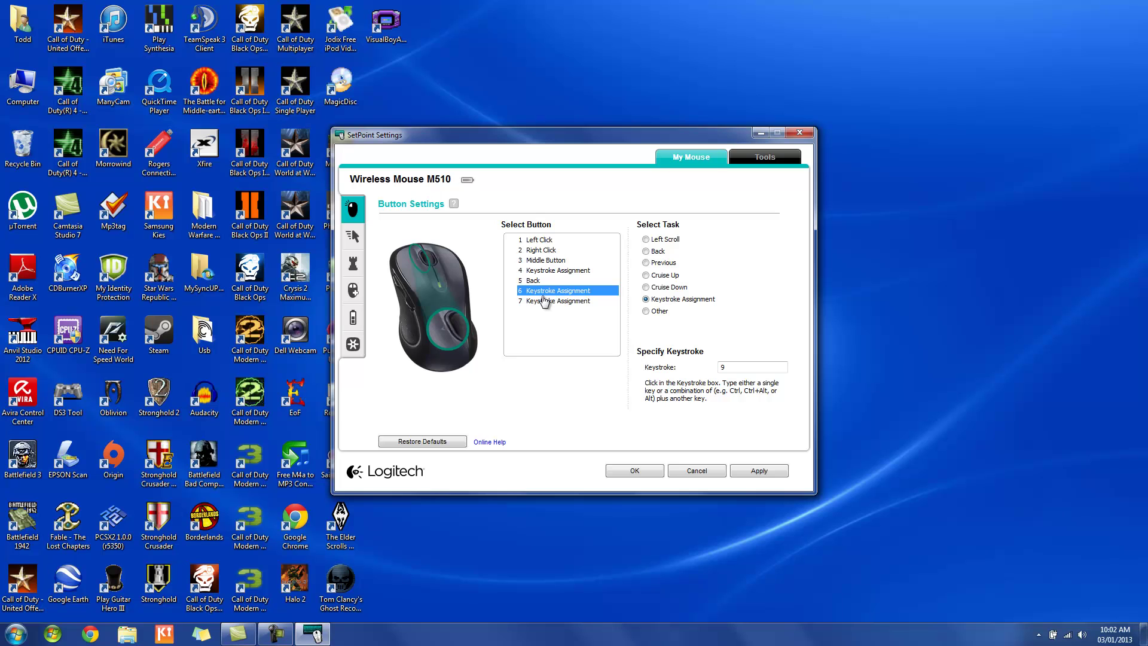
left_click(550, 282)
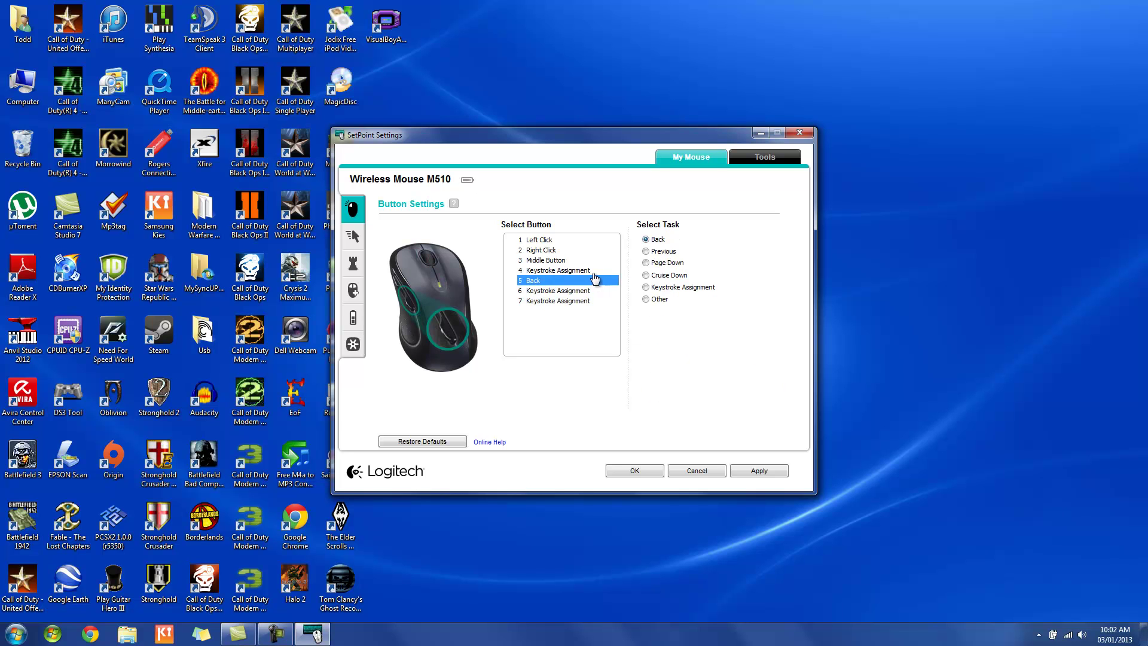
left_click(585, 270)
left_click(658, 300)
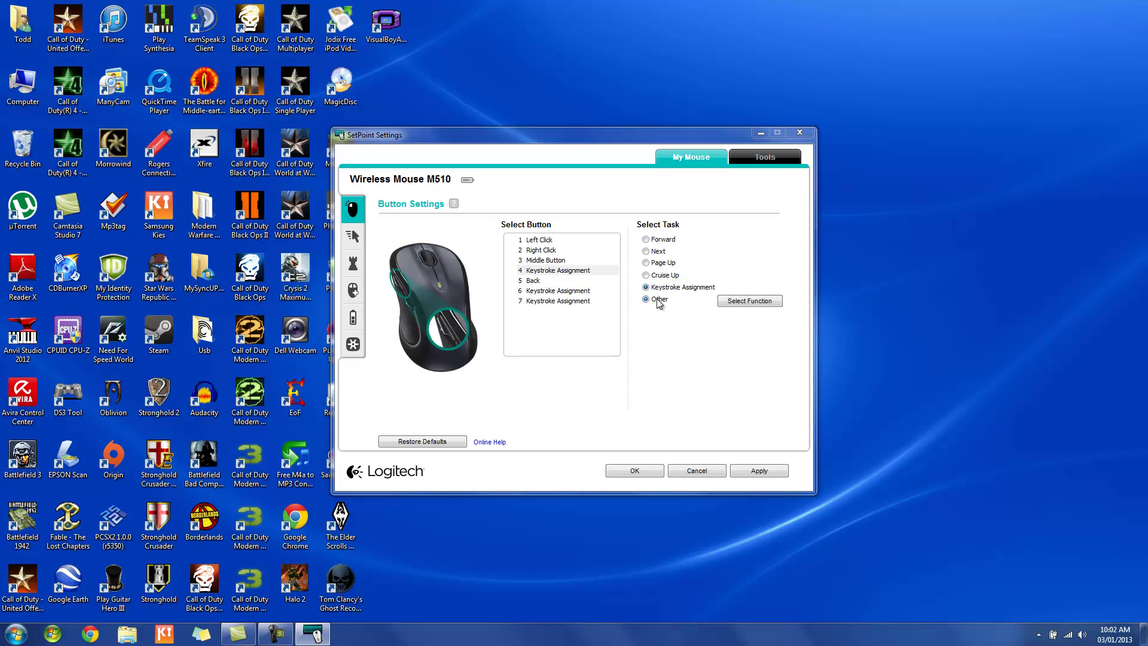
left_click(750, 301)
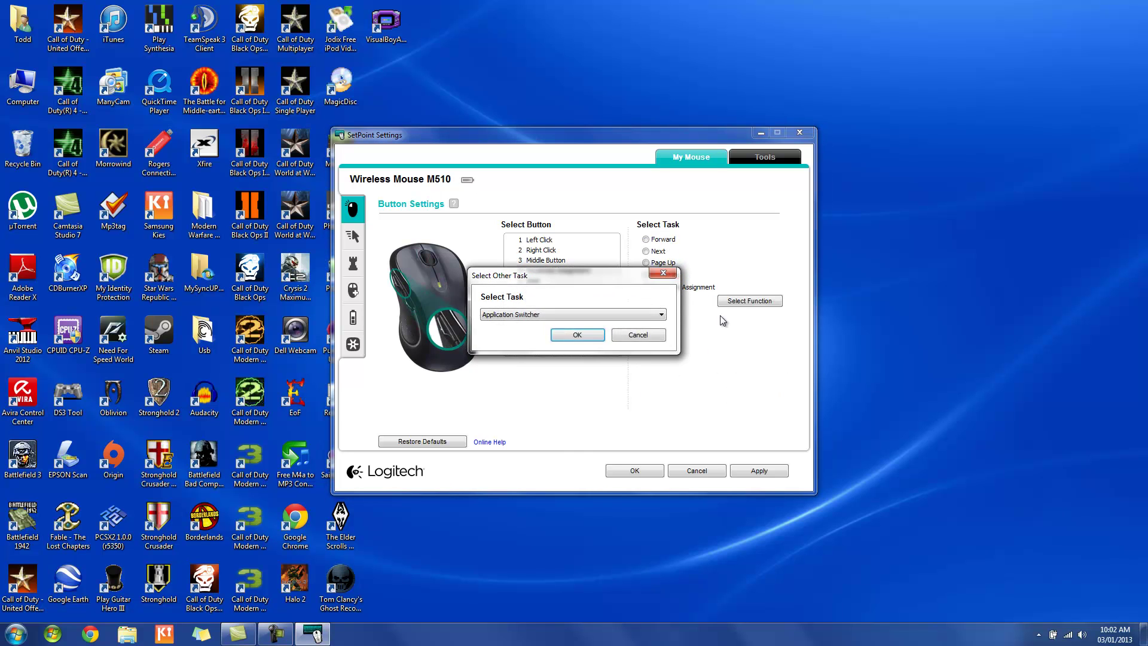
left_click(659, 334)
- Assign Generic Button as button 4's task from the Select Task list
left_click(658, 298)
left_click(658, 316)
left_click(626, 280)
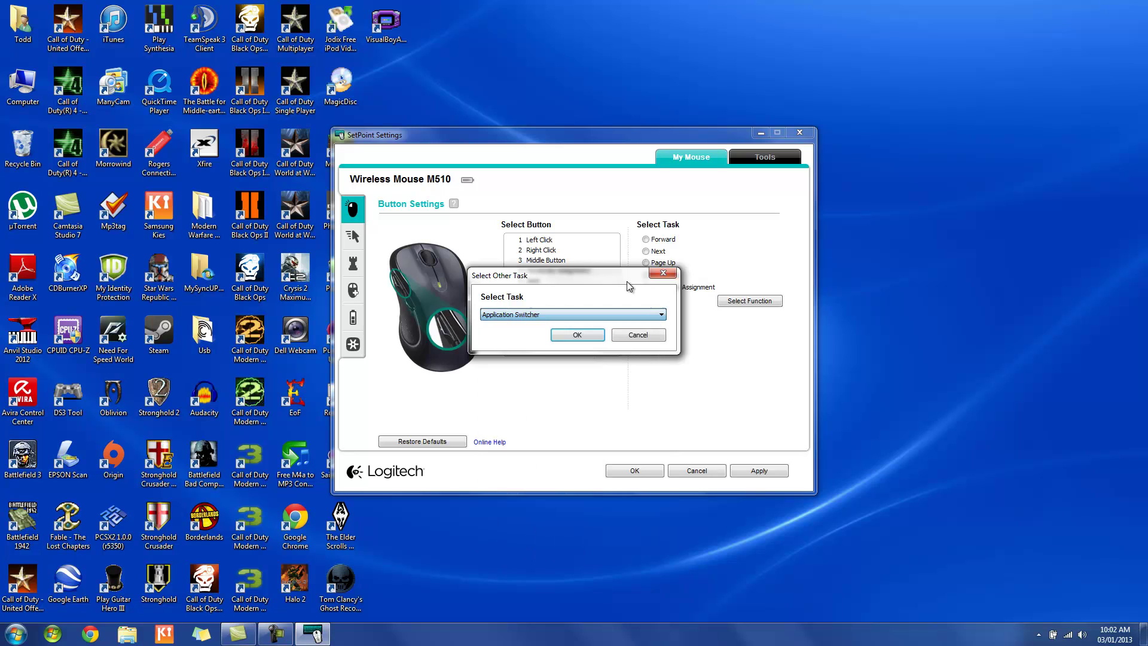
left_click_drag(619, 279, 605, 208)
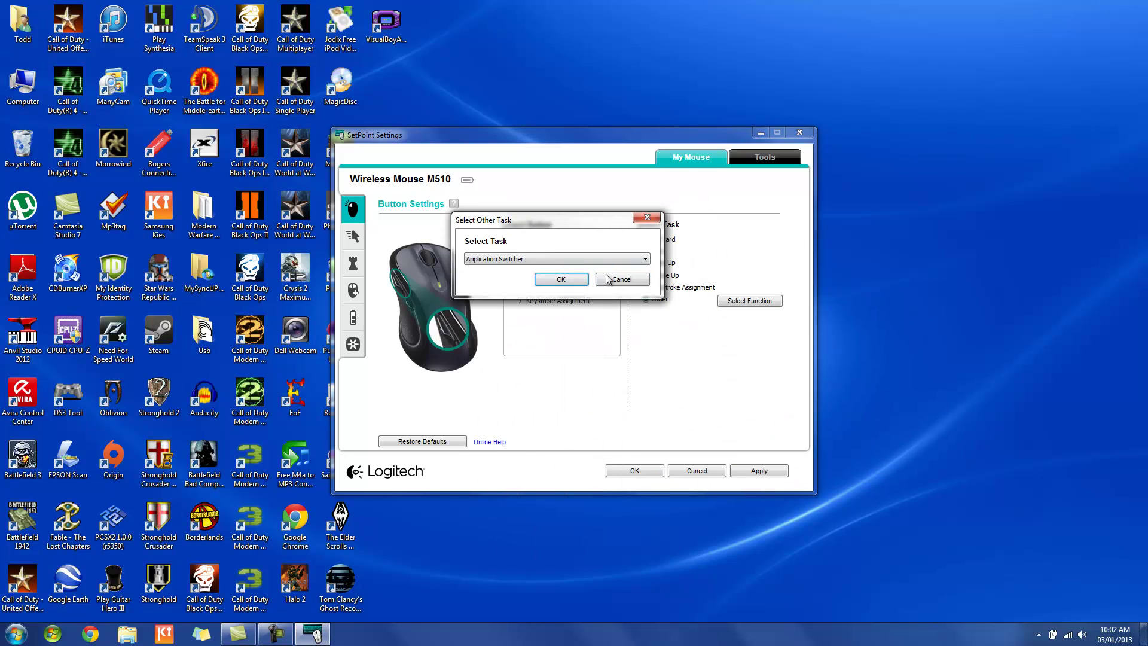
left_click(612, 258)
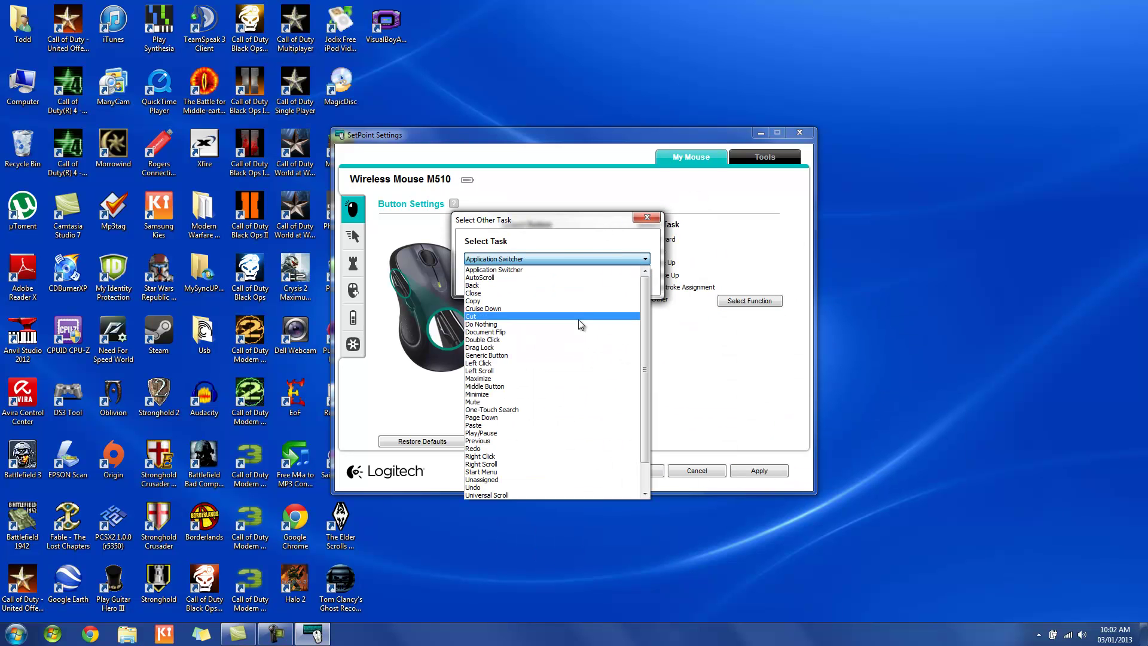
left_click(568, 354)
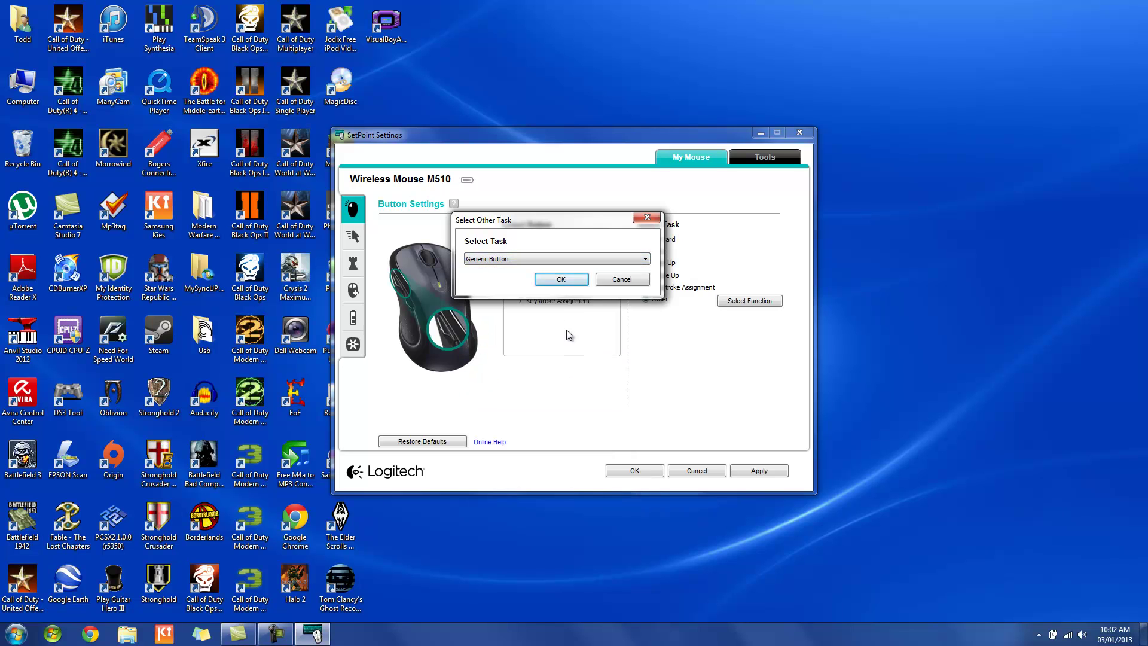
left_click(565, 286)
- Assign Generic Button as button 5's (Back) task via Other
left_click(541, 281)
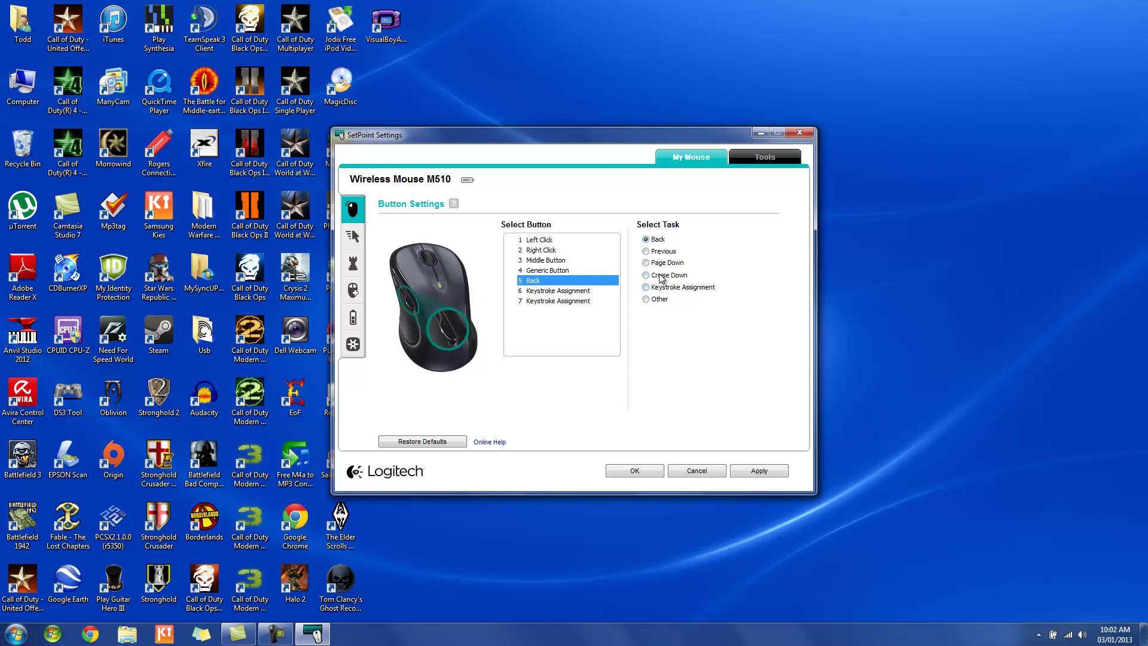
left_click(660, 299)
left_click(636, 314)
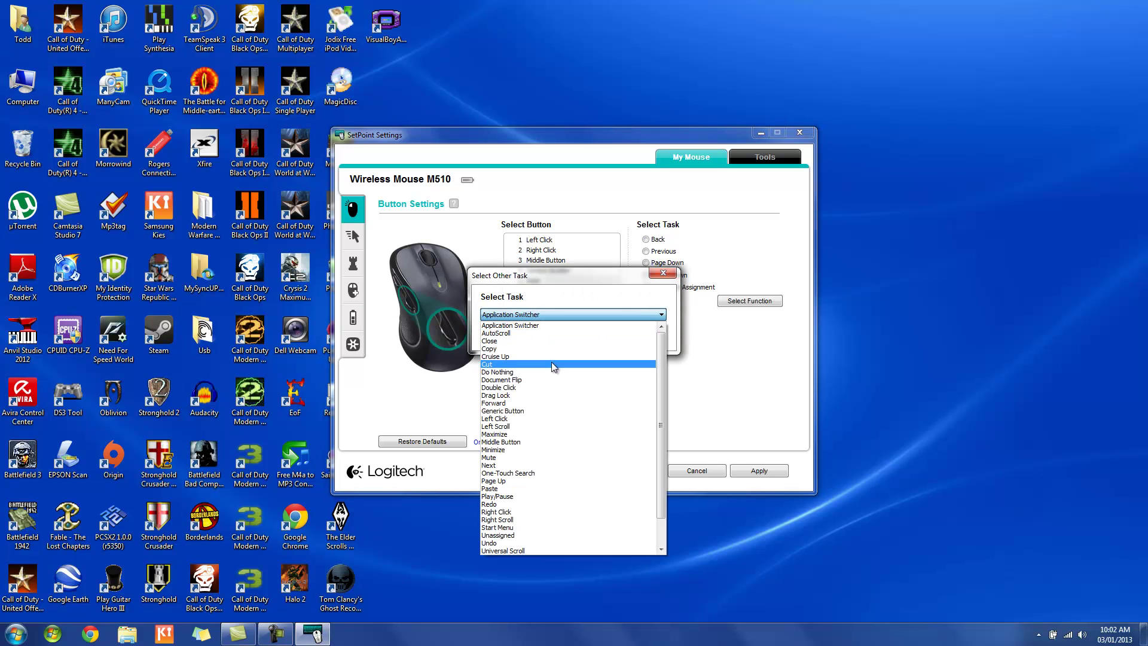
left_click(549, 416)
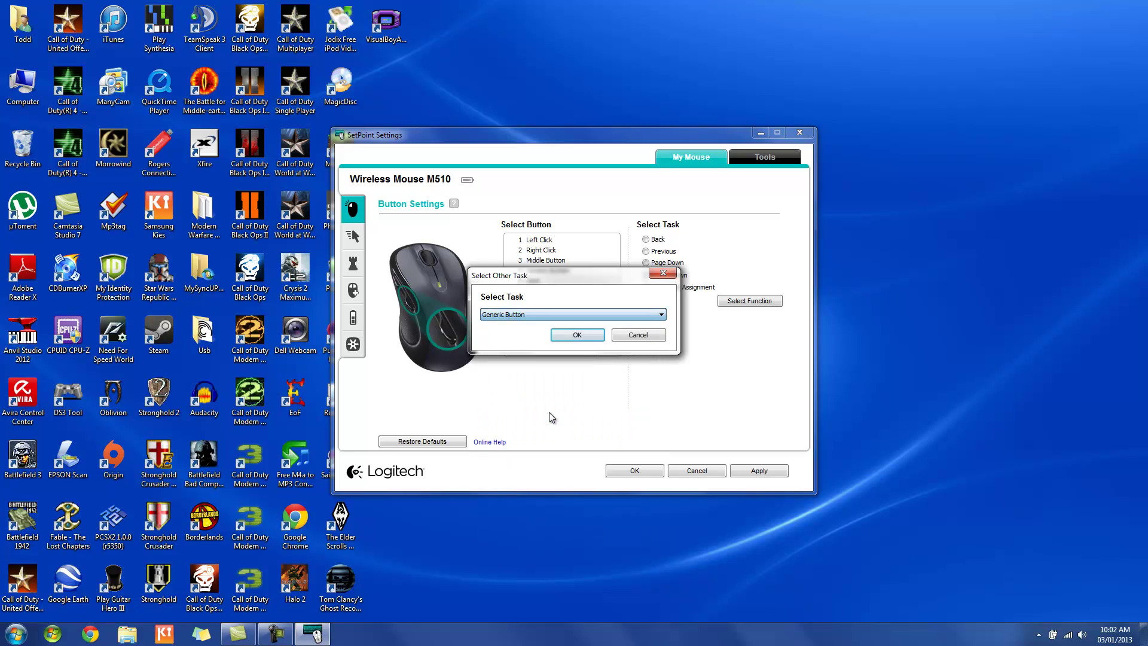
left_click(586, 335)
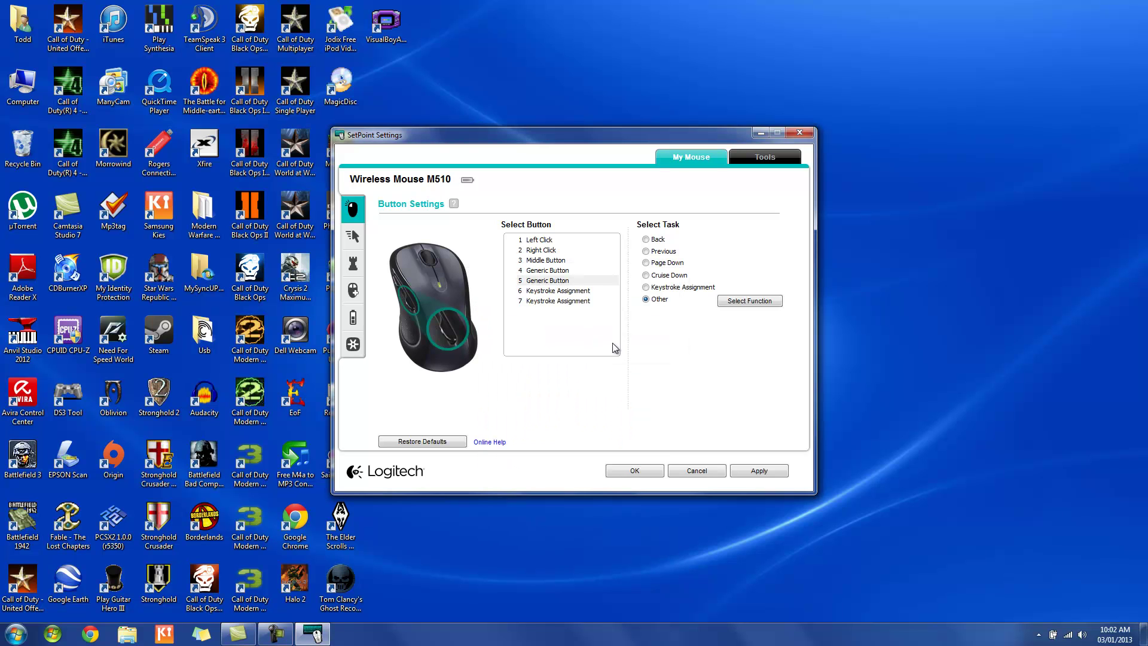
- Review the assignments of buttons 4–7, then apply and close SetPoint
left_click(554, 291)
left_click(555, 300)
left_click(554, 291)
left_click(556, 299)
left_click(554, 291)
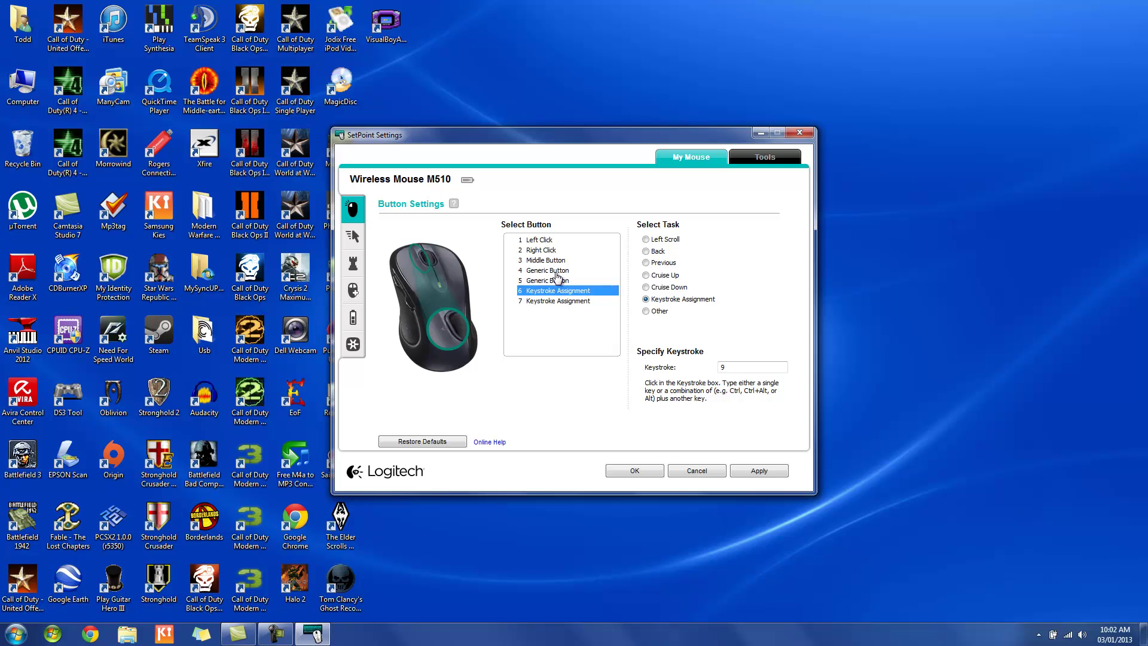
left_click(556, 271)
left_click(560, 281)
left_click(566, 281)
left_click(568, 271)
left_click(571, 280)
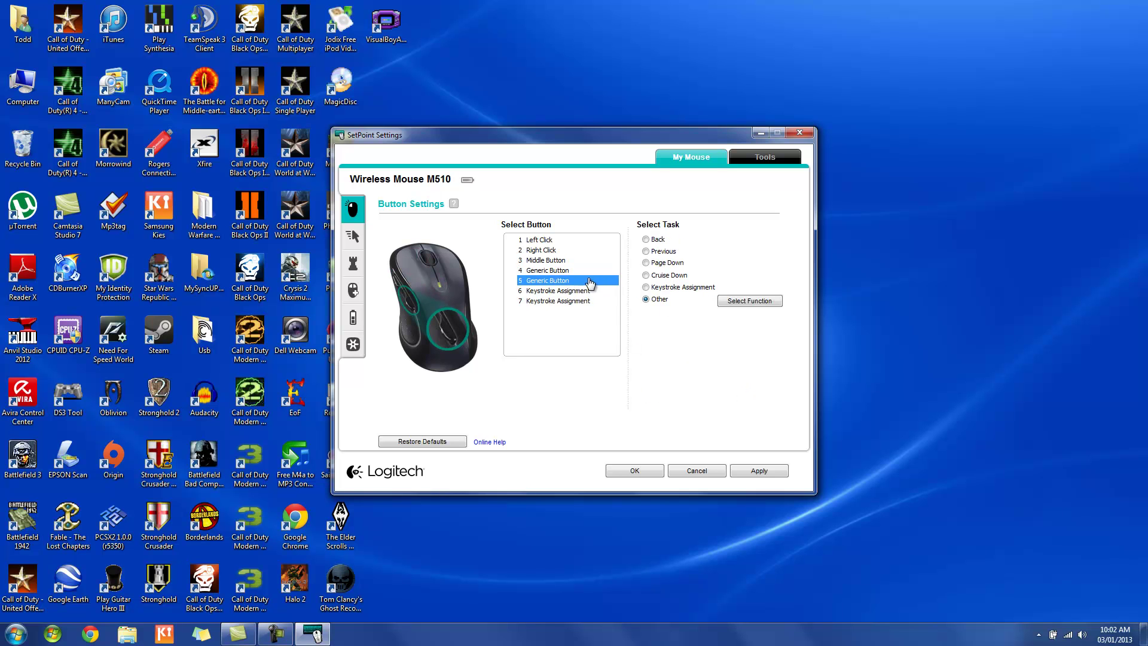
left_click(760, 470)
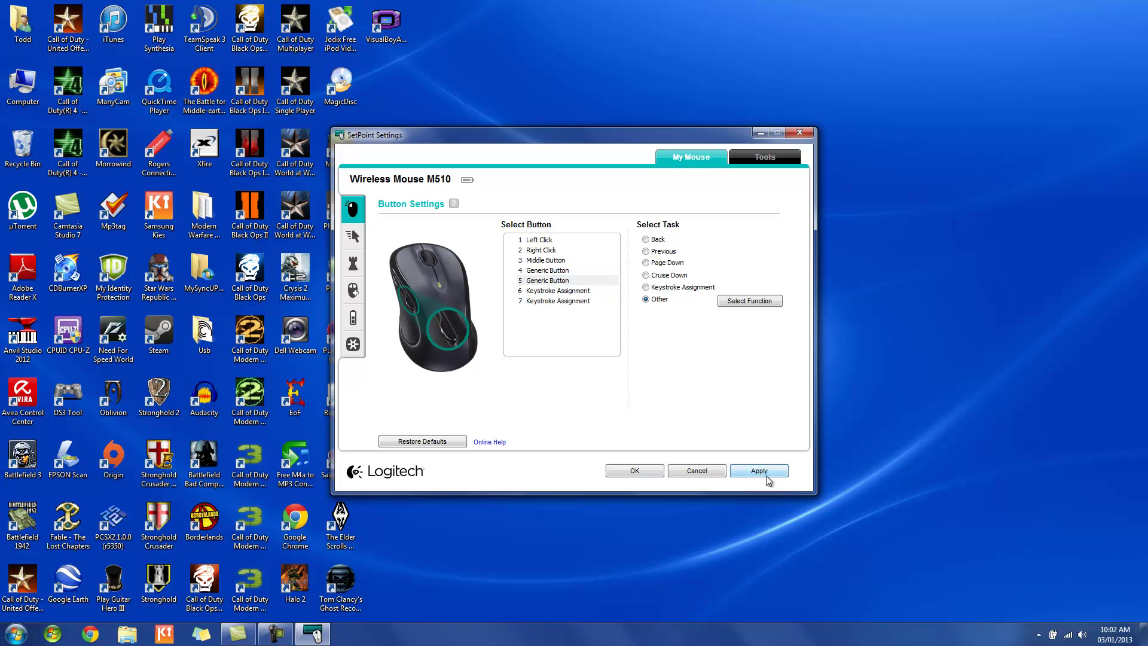
left_click(657, 469)
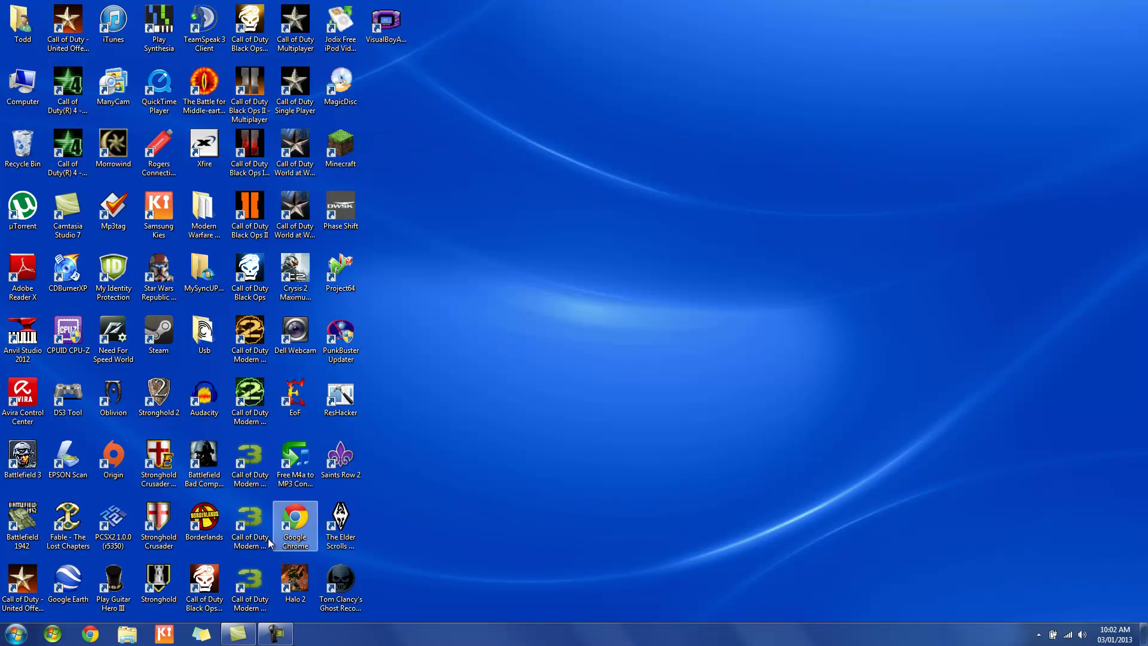
- Launch Chrome, search for 'google', and step back and forward between homepage and results
left_click(100, 634)
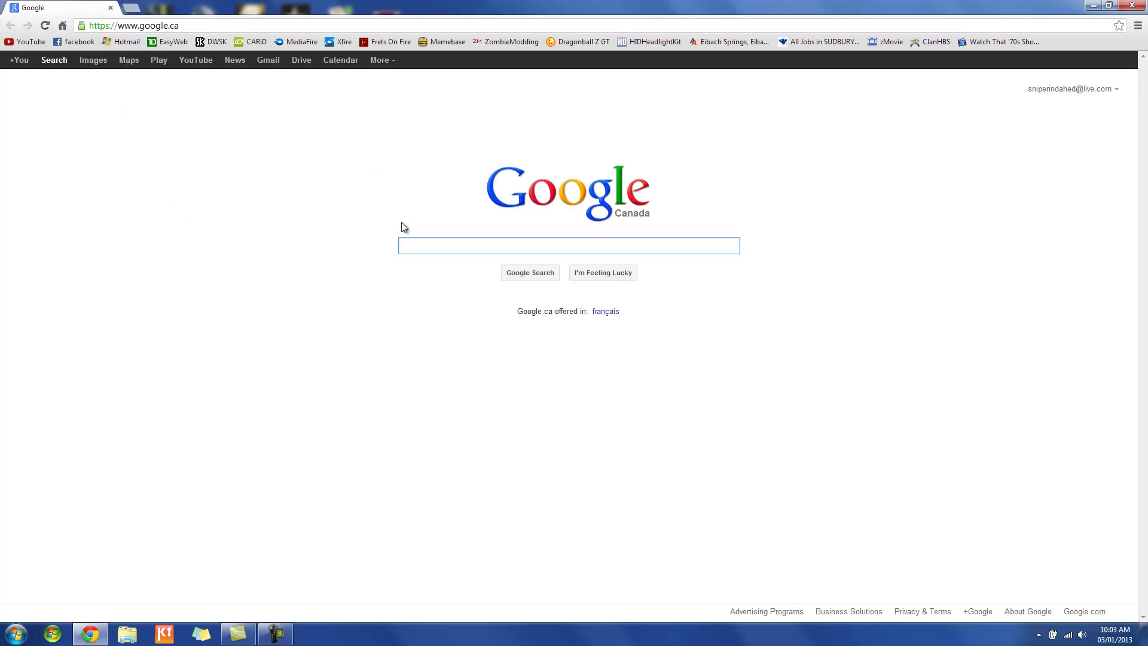
type("google")
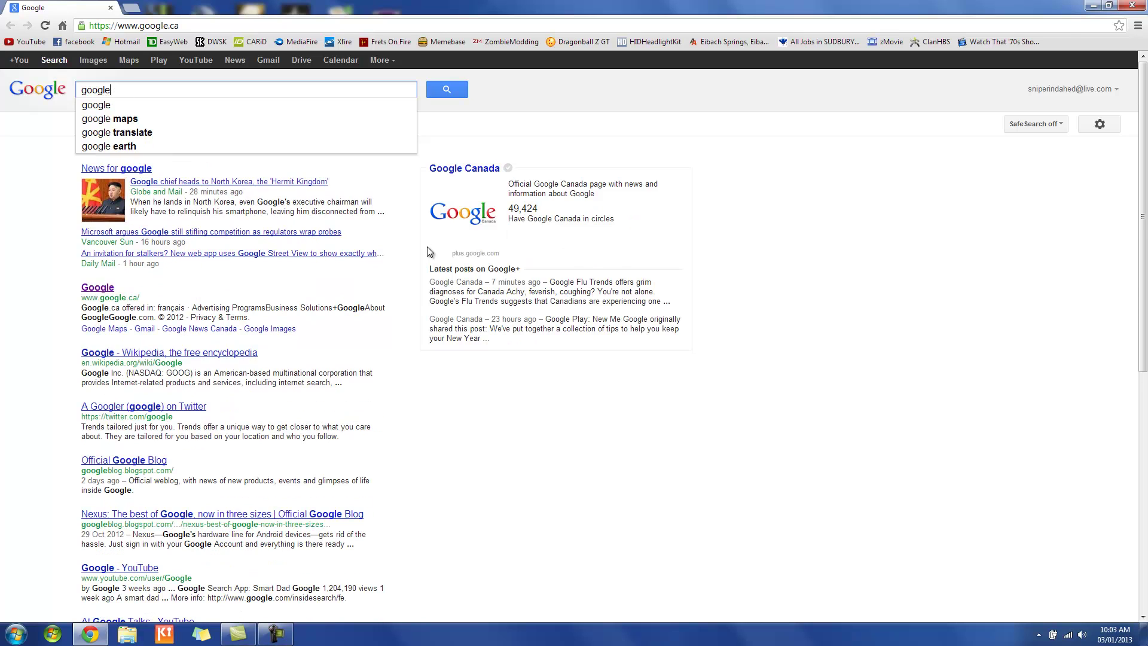
key("Return")
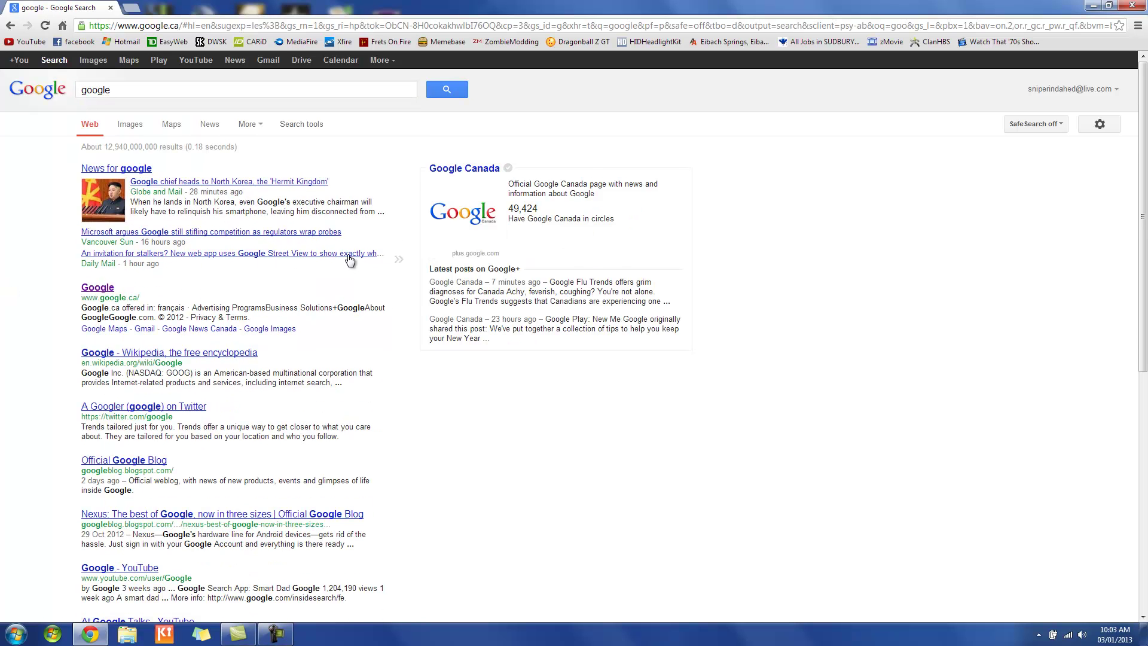
key("alt+Left")
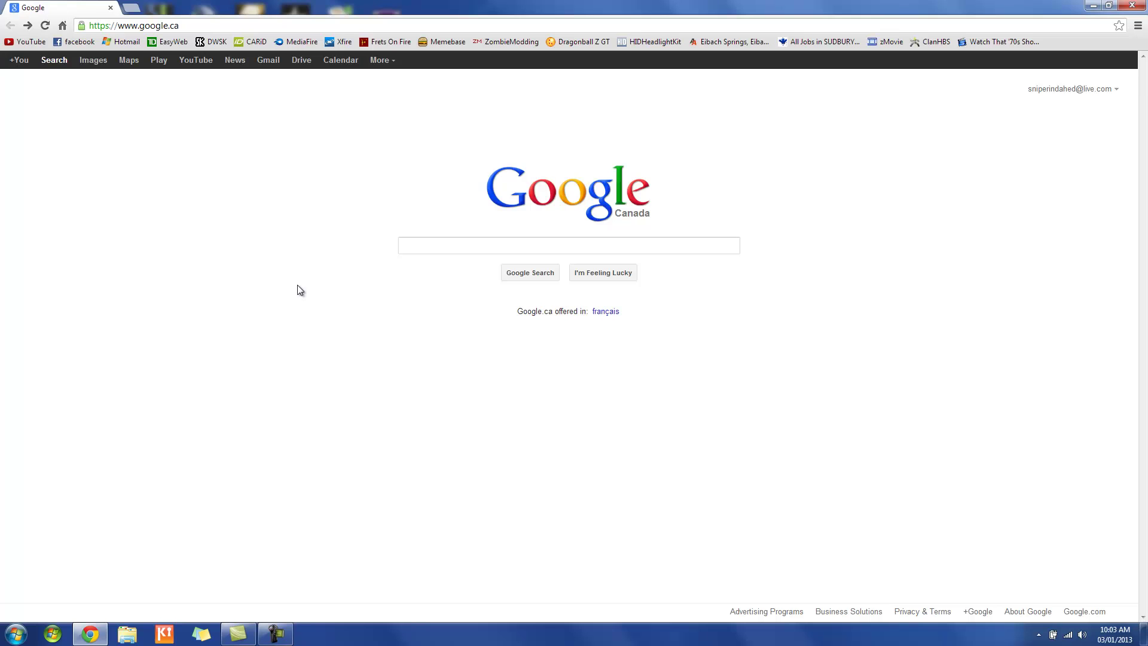
key("alt+Right")
key("alt+Left")
key("alt+Right")
key("alt+Left")
key("alt+Right")
key("alt+Left")
key("alt+Right")
- Open the Wikipedia article on Google, then minimize the browser to show the desktop
left_click(128, 353)
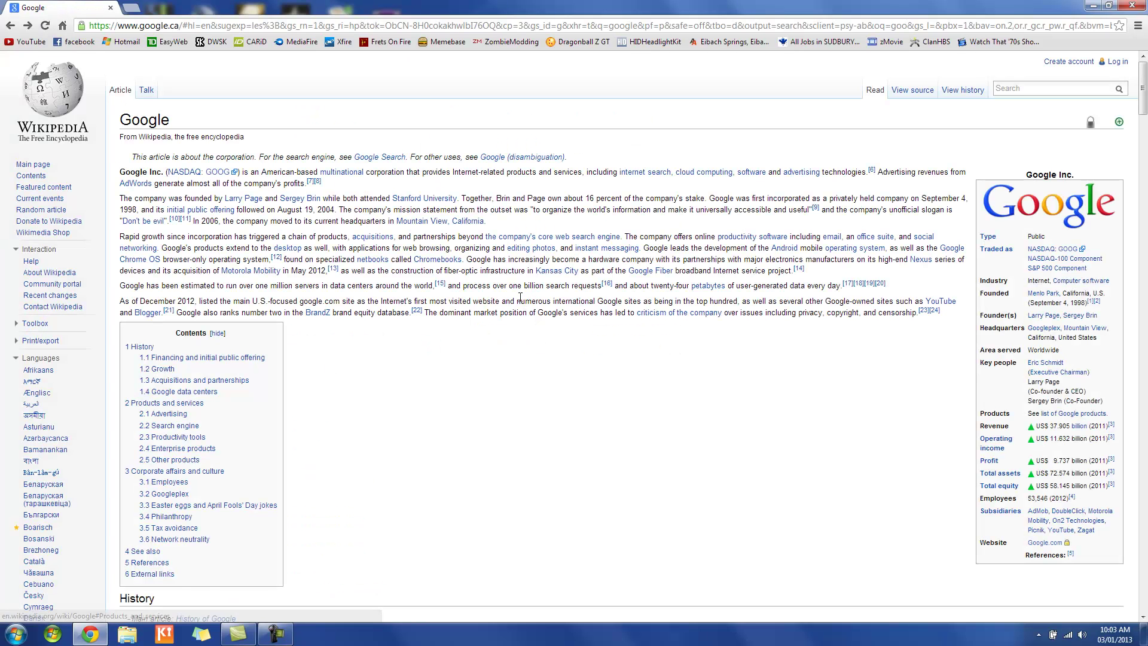
key("alt+Left")
key("alt+Left")
key("alt+Right")
key("alt+Right")
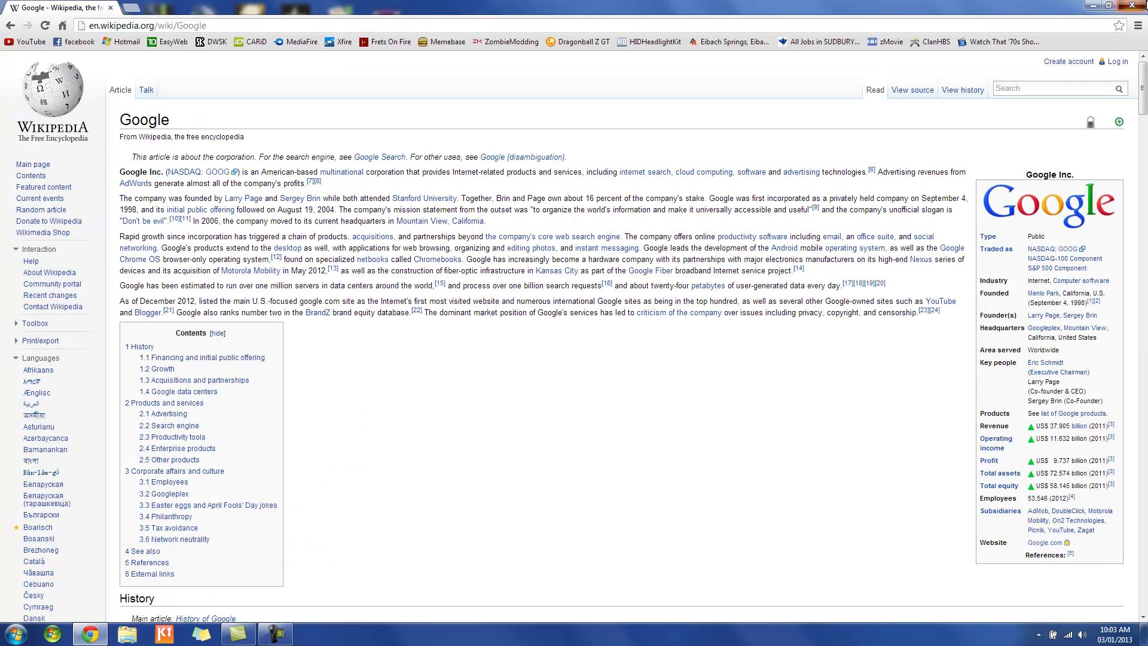
key("super+d")
- Launch TeamSpeak 3, dismiss the overlay notice, and open the Options dialog
double_click(196, 40)
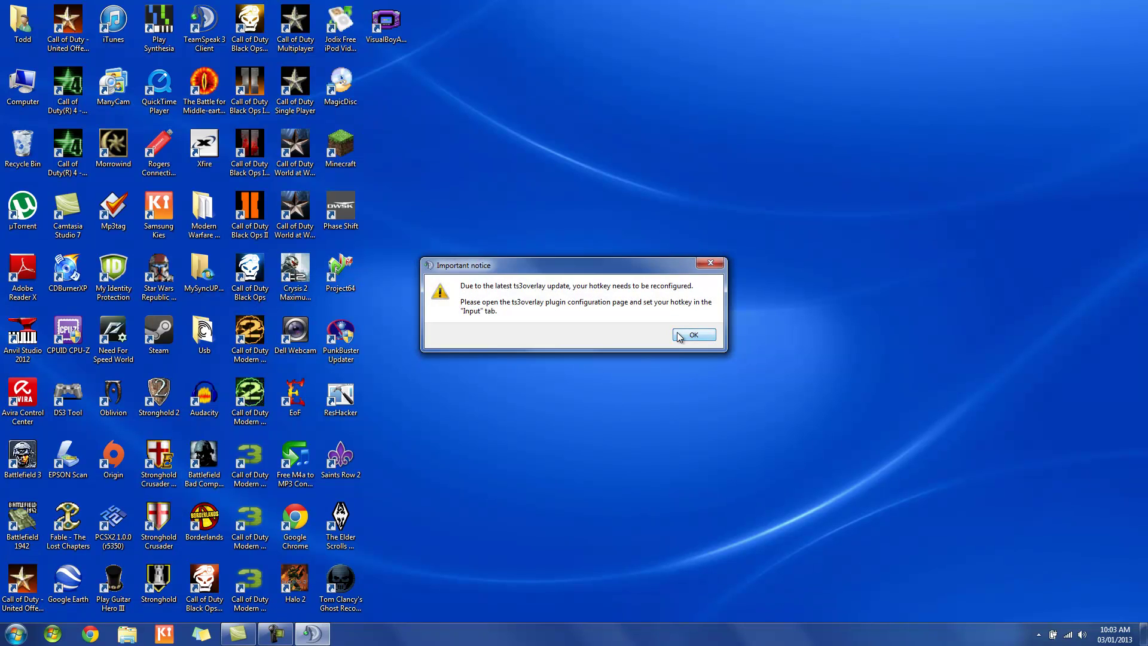
left_click(680, 336)
left_click(539, 117)
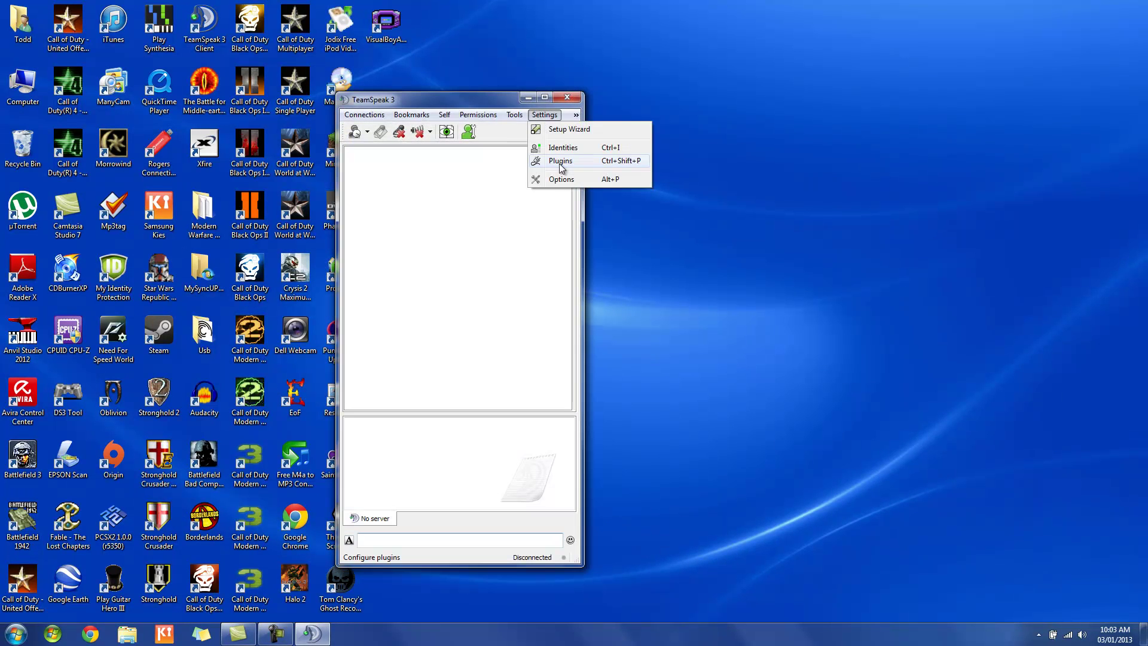
left_click(560, 179)
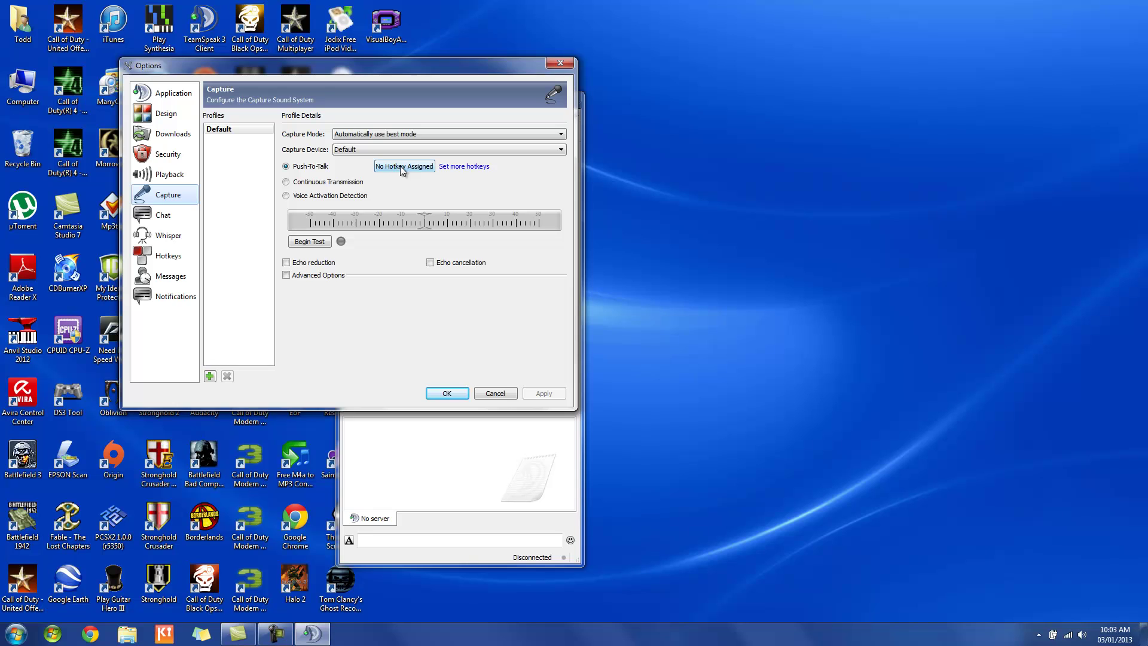
- Bind push-to-talk to MOUSE BUTTON 4, run a capture test, save, and close the client
left_click(401, 166)
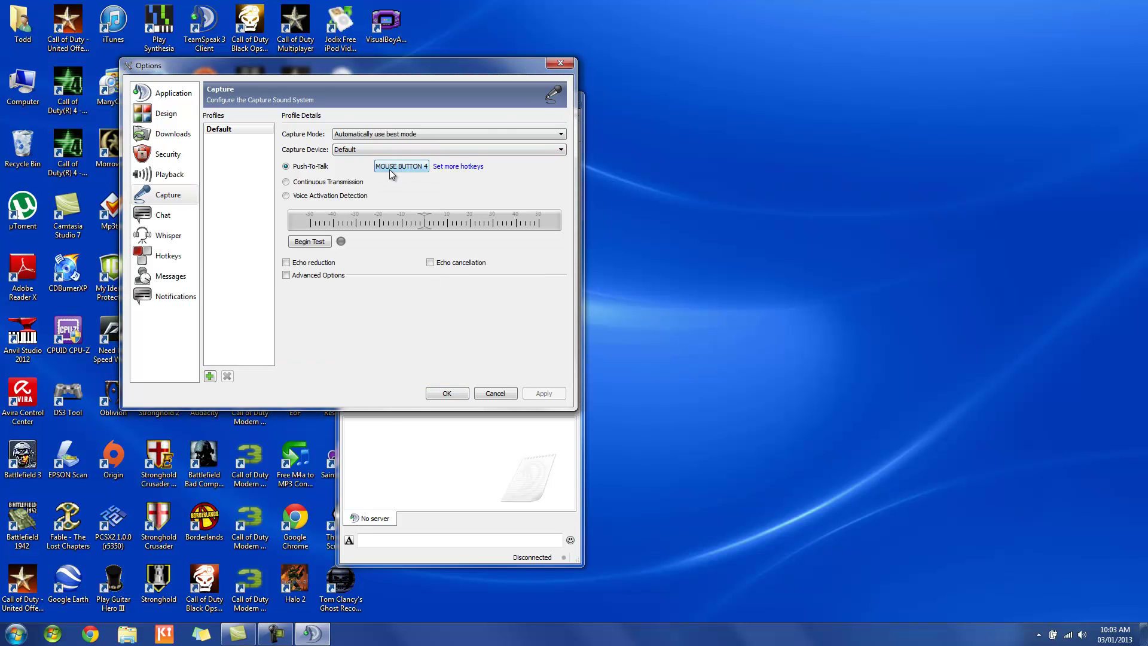
left_click(303, 242)
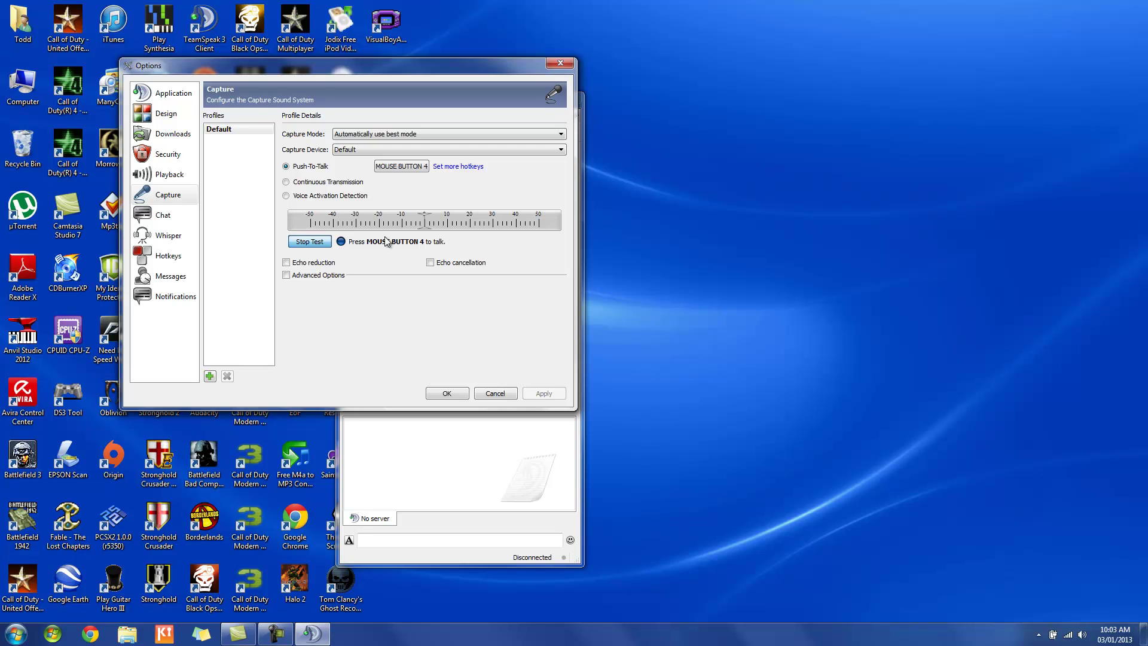
left_click(447, 394)
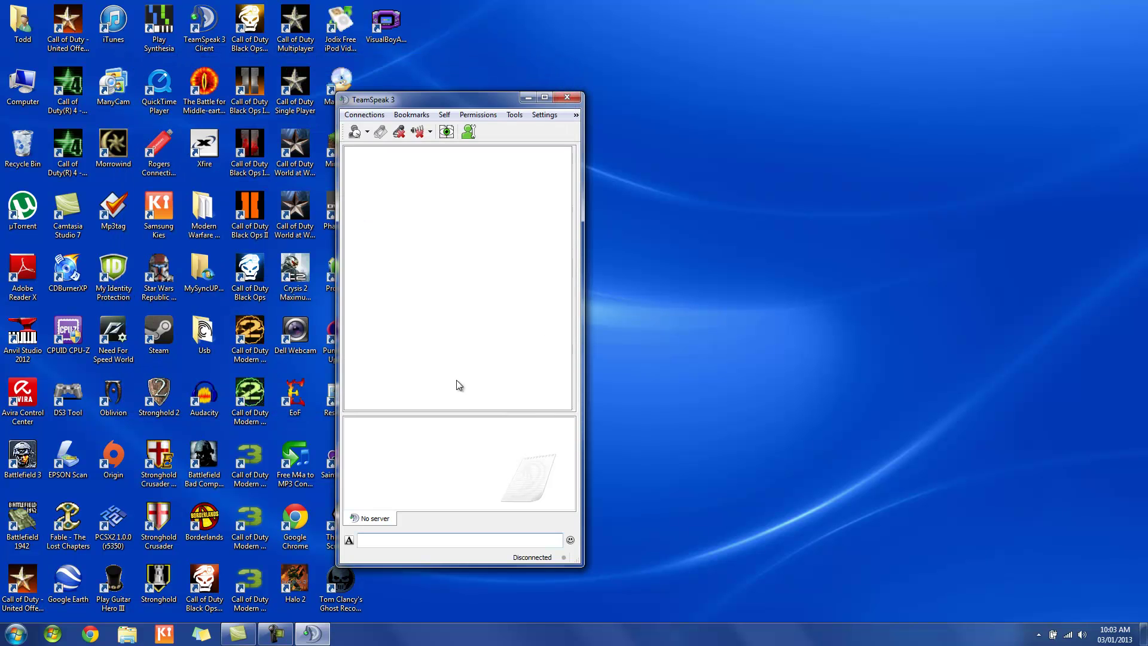
left_click(565, 97)
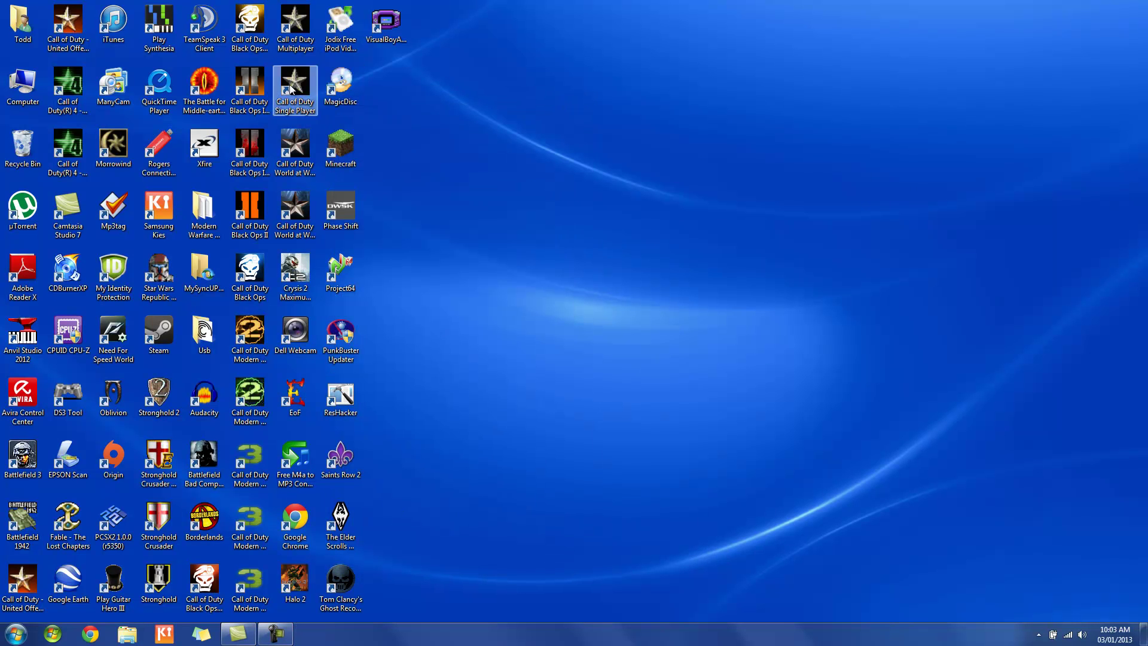
- Launch Black Ops II Multiplayer and go to Options > Controls to view the bindings
double_click(249, 84)
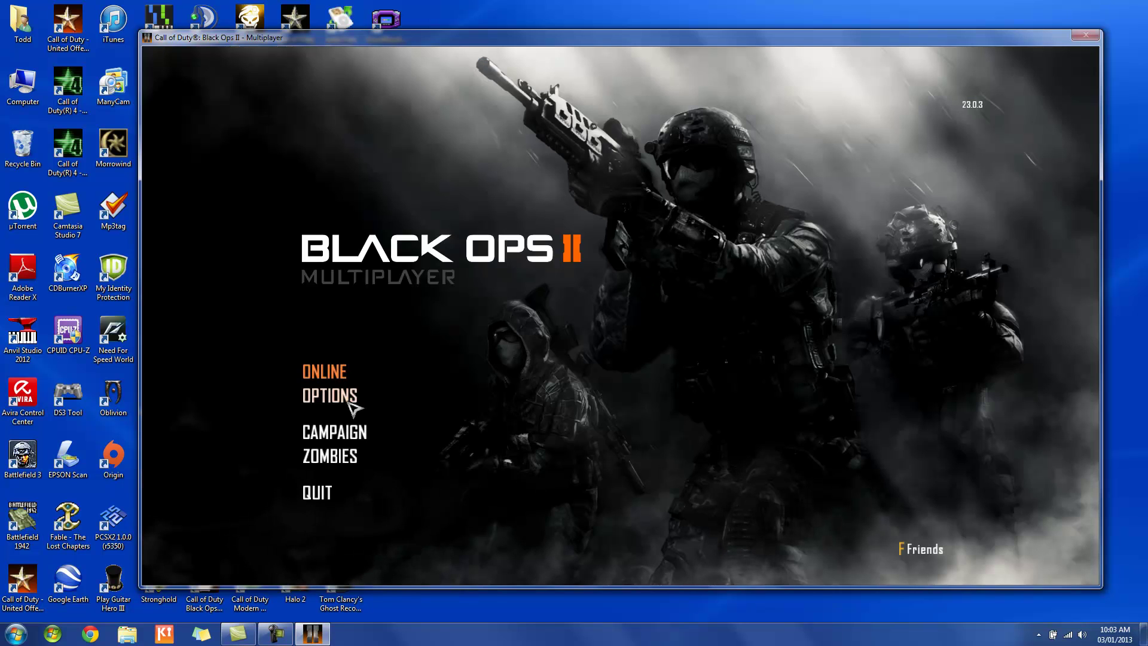
left_click(349, 406)
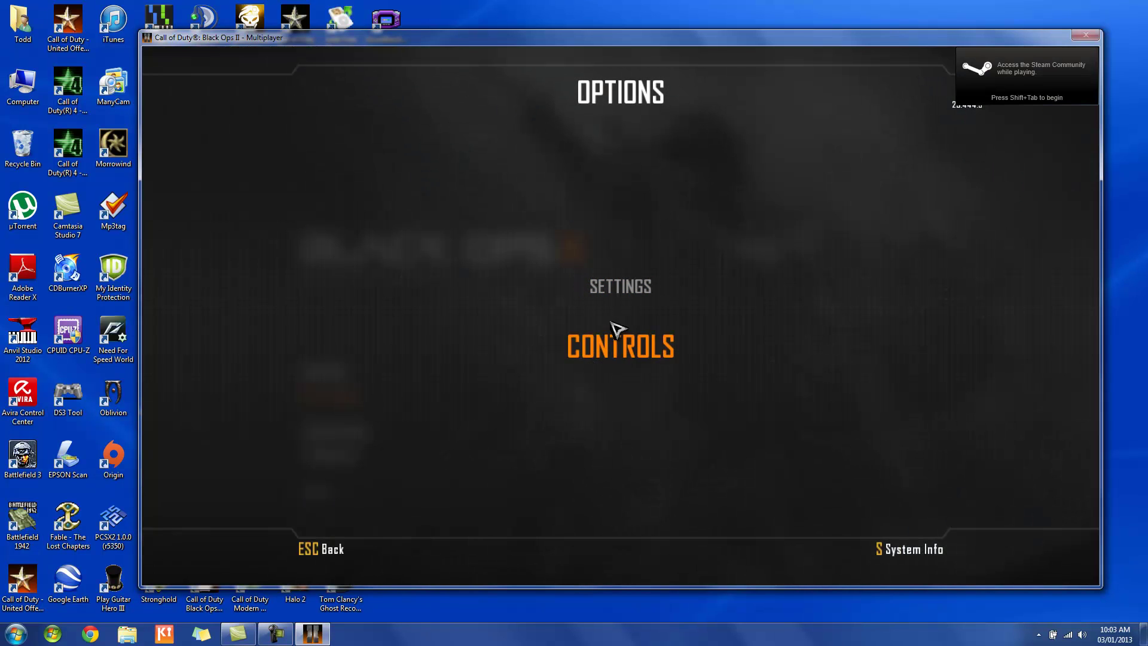
left_click(623, 341)
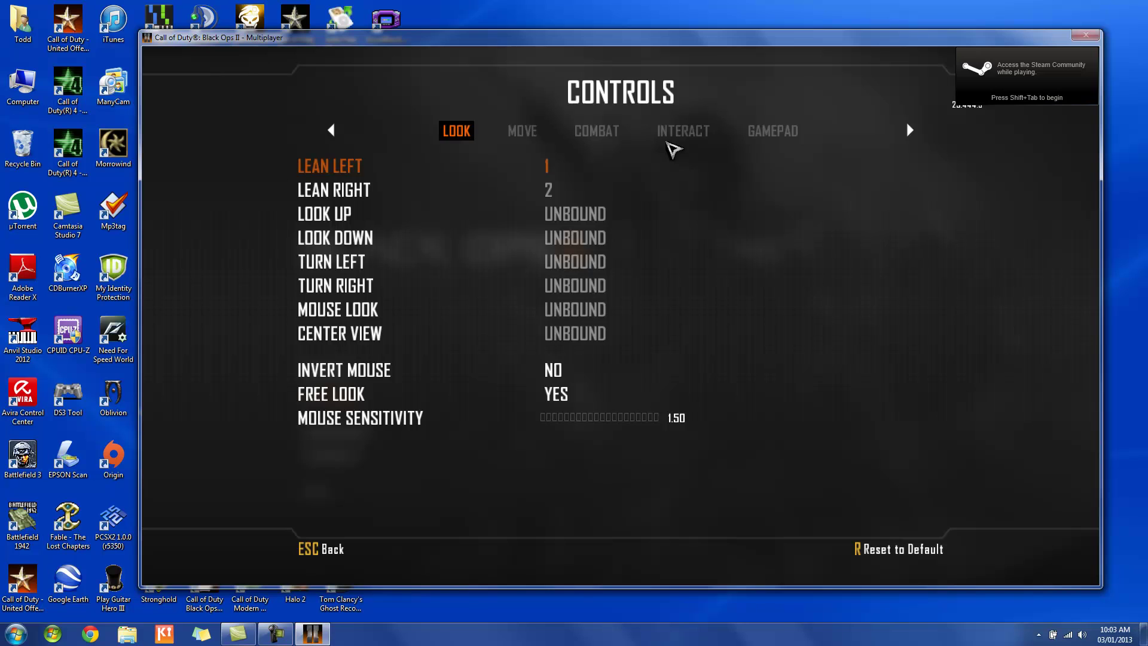
- In the Interact bindings, keep Activate Scorestreak on MOUSE 4 and bind Voice Chat to MOUSE 5
left_click(673, 140)
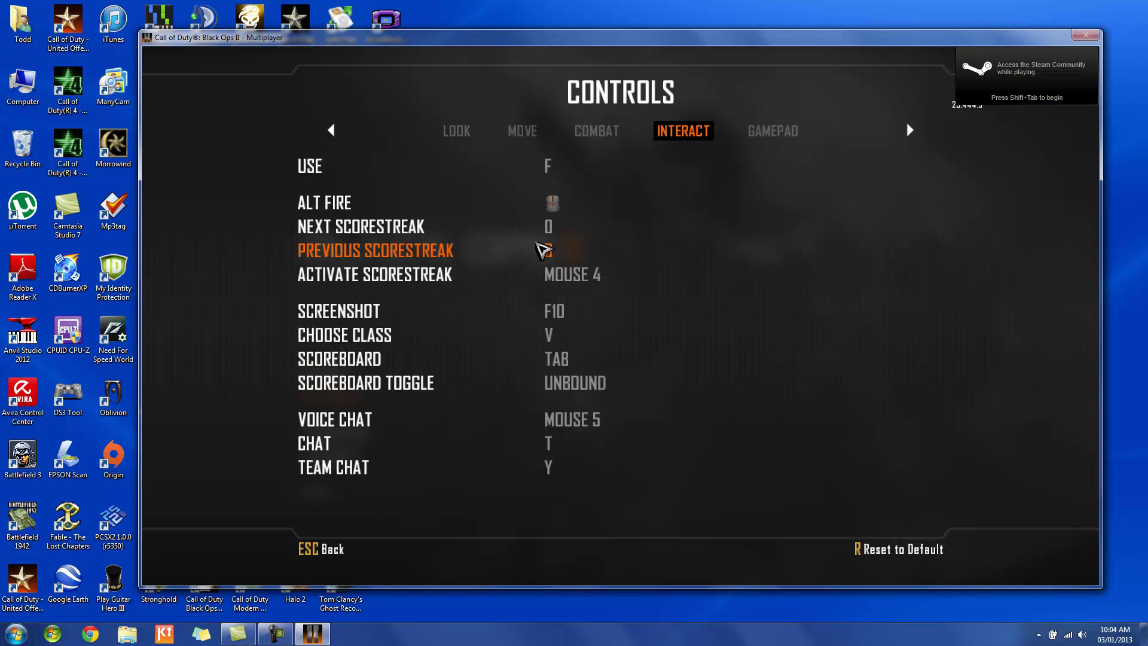
left_click(540, 286)
key("Escape")
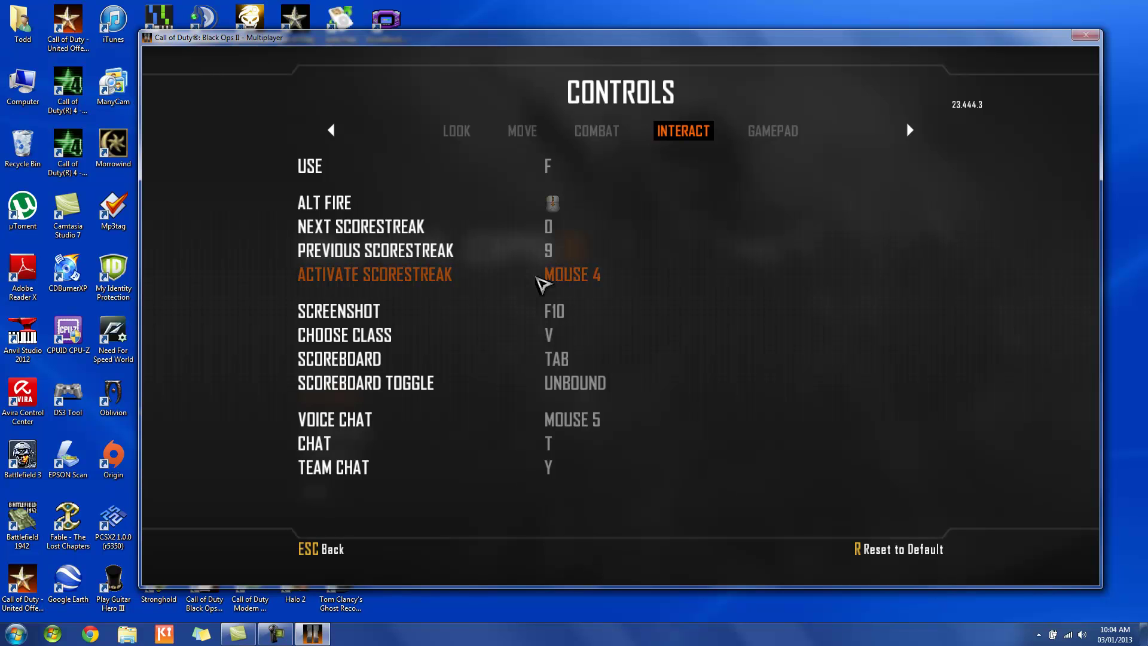
left_click(550, 284)
left_click(552, 287)
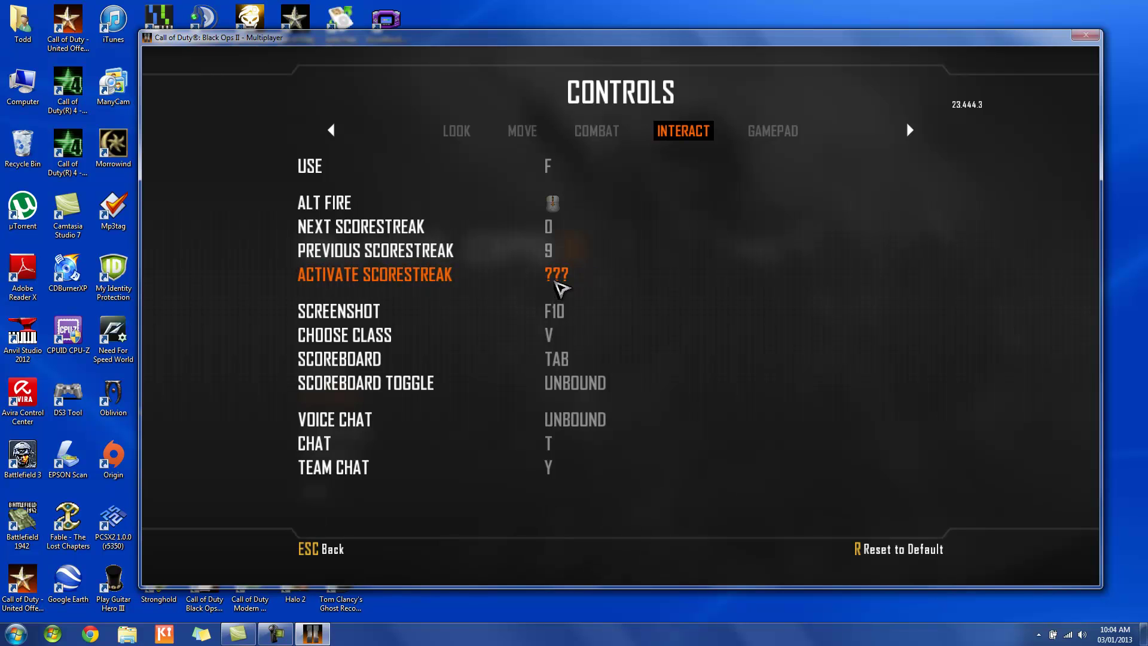
left_click(552, 435)
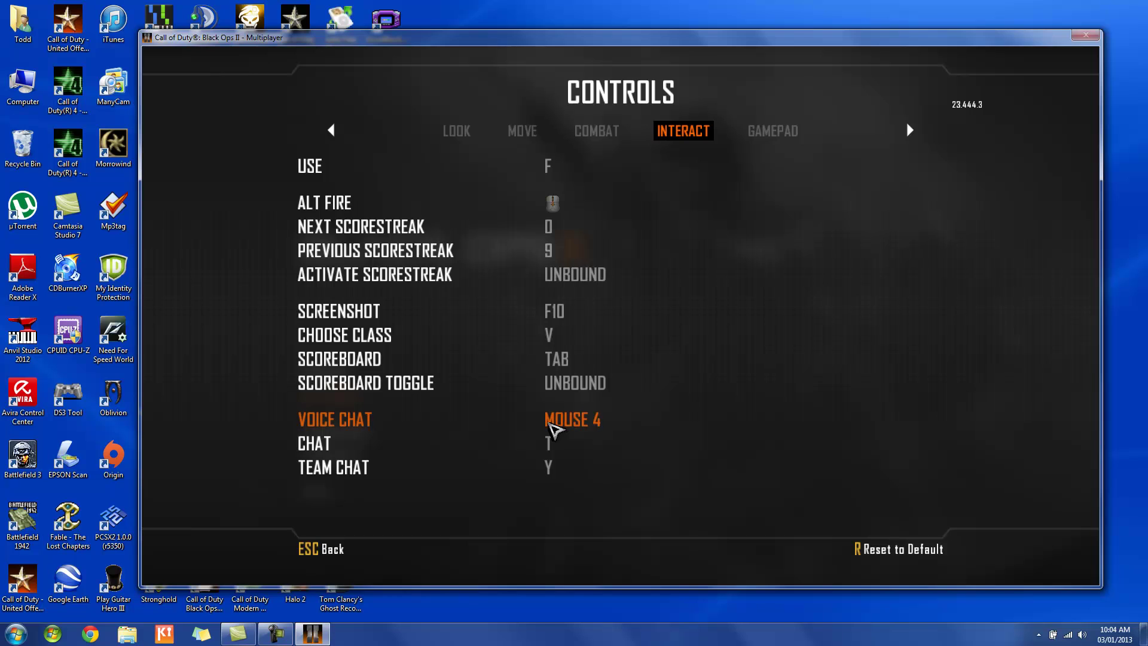
left_click(553, 431)
left_click(547, 289)
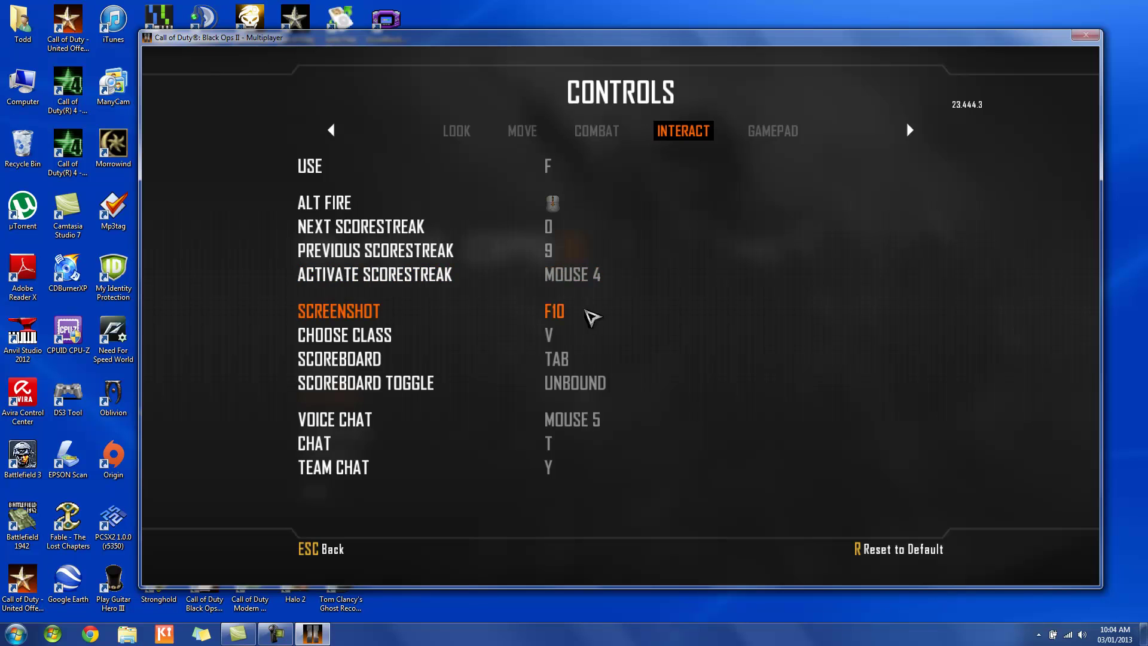
- Bind Next Scorestreak to 0 and Previous Scorestreak to 9, then return to the main menu
left_click(528, 226)
key("0")
left_click(539, 256)
key("9")
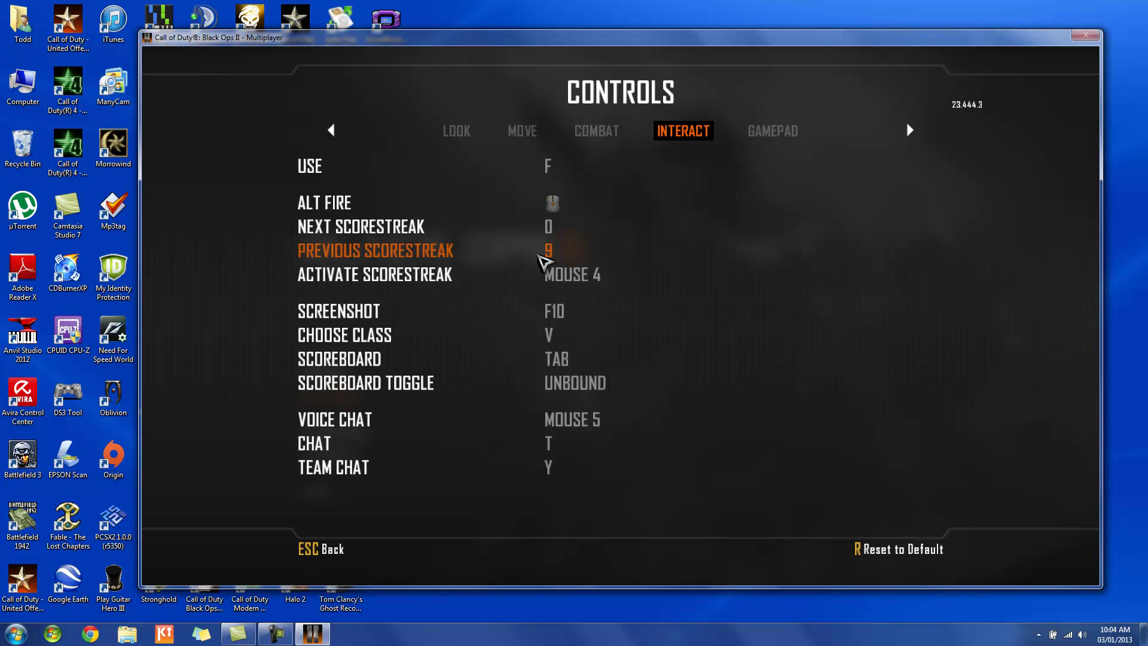
left_click(538, 250)
key("0")
left_click(556, 235)
key("0")
left_click(557, 251)
key("9")
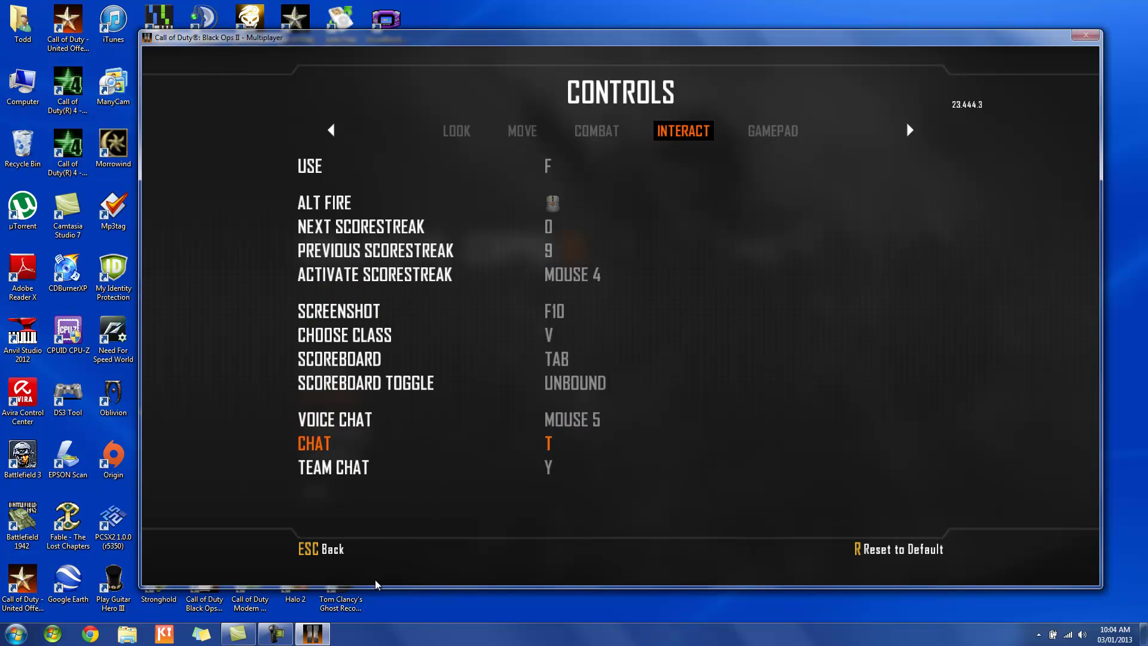
left_click(328, 549)
left_click(330, 550)
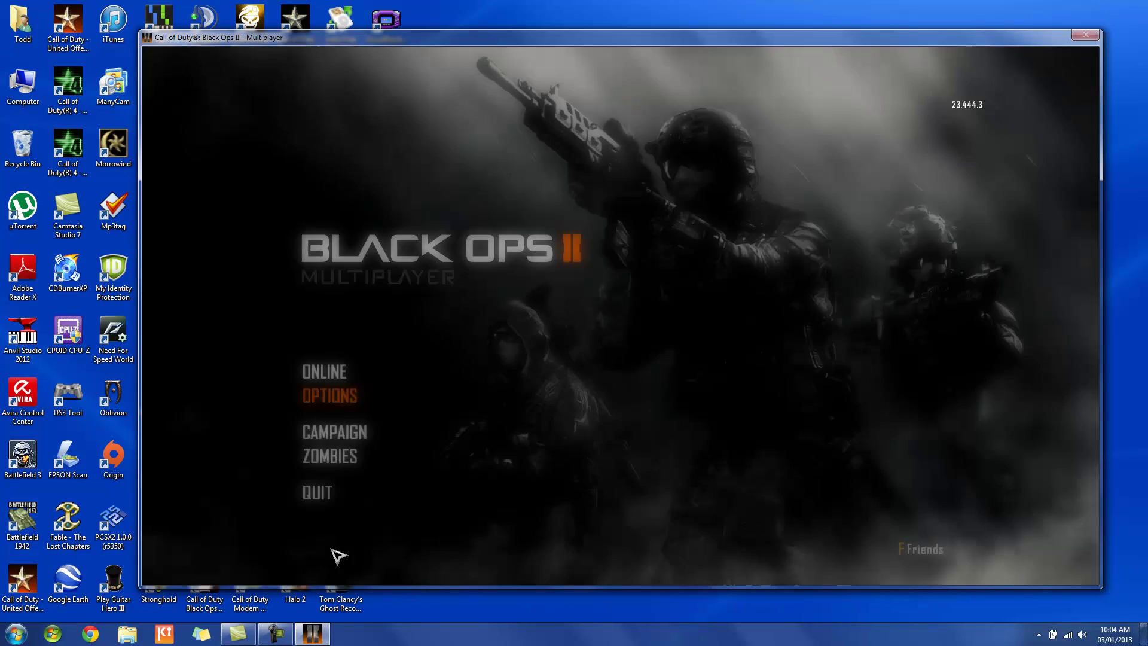
- Quit Black Ops II and open the SetPoint mouse settings from the notification area
left_click(319, 495)
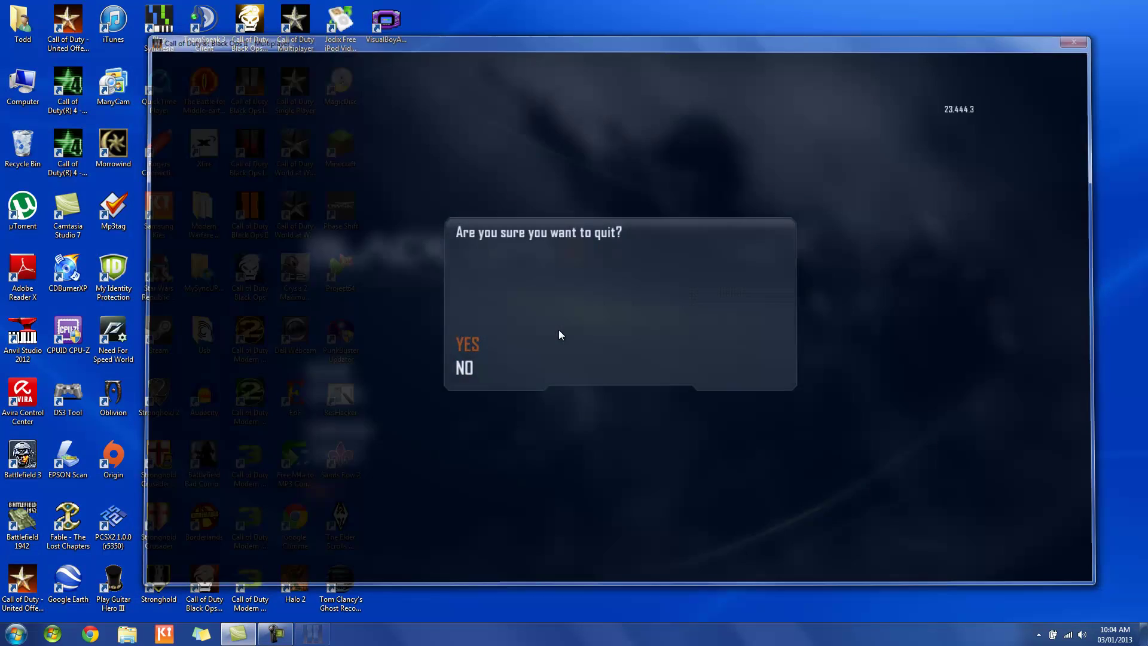
left_click(560, 334)
left_click(1039, 634)
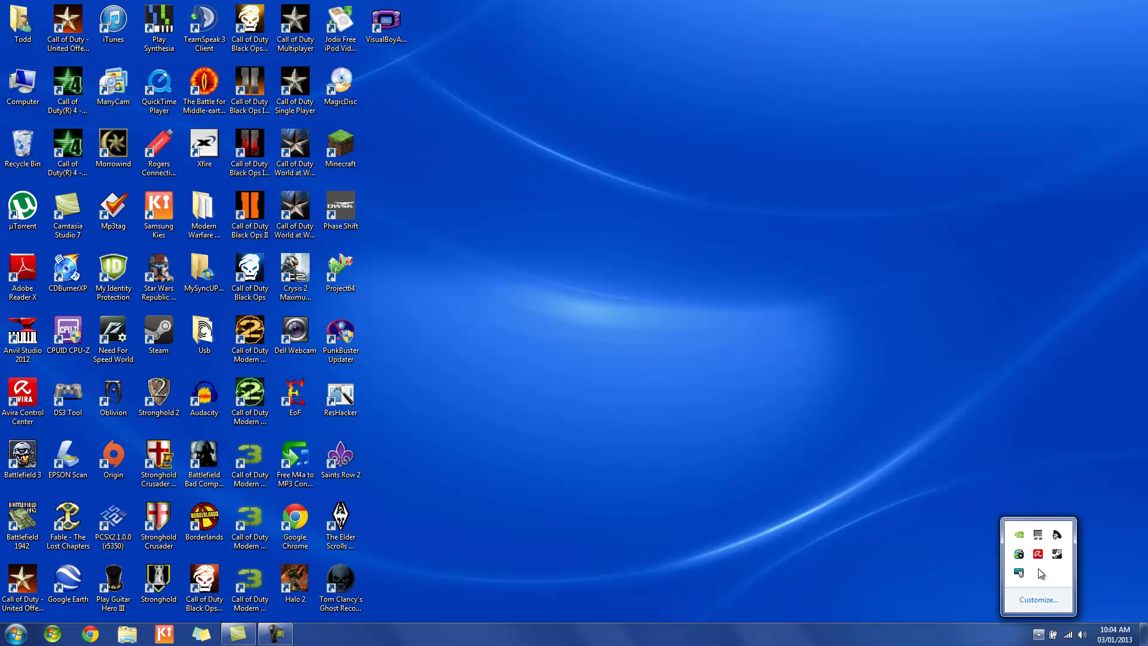
left_click(1020, 574)
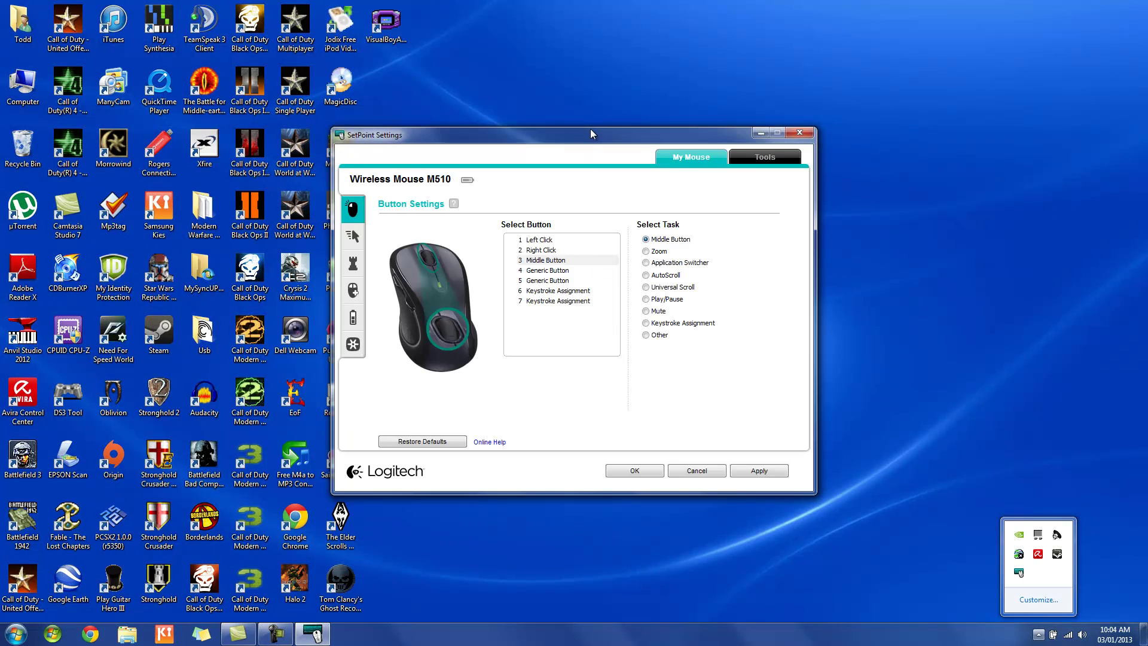
left_click_drag(640, 54, 657, 91)
- Check the Middle Button, button 7 and button 5 tasks, then switch to the Advanced Settings page
left_click(619, 271)
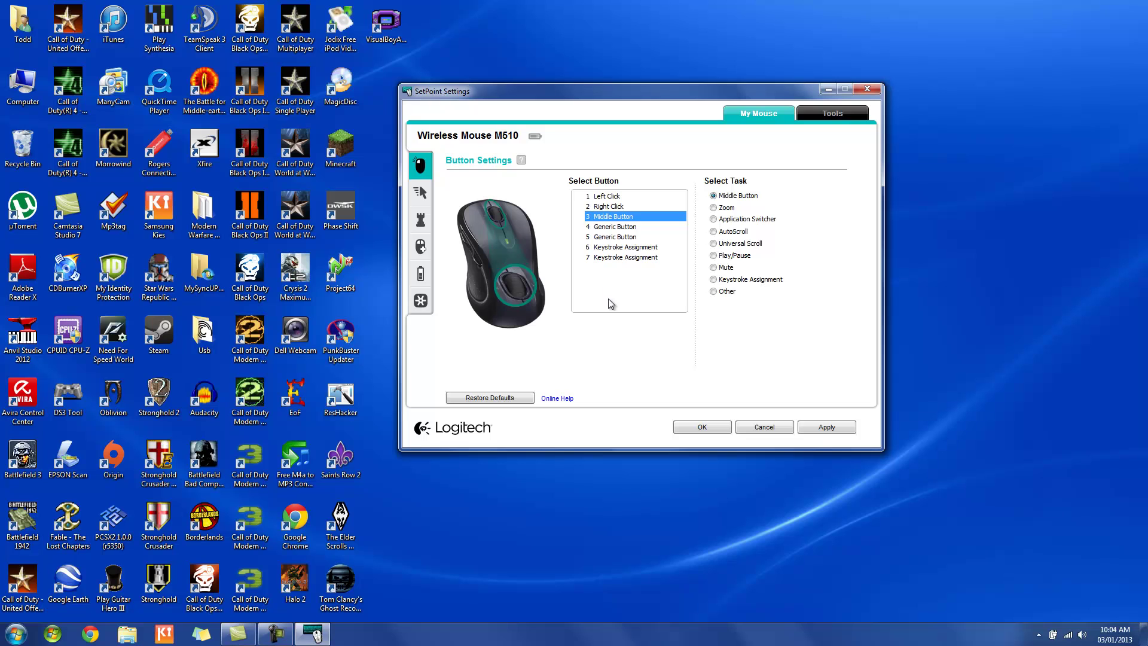
left_click(617, 258)
left_click(624, 238)
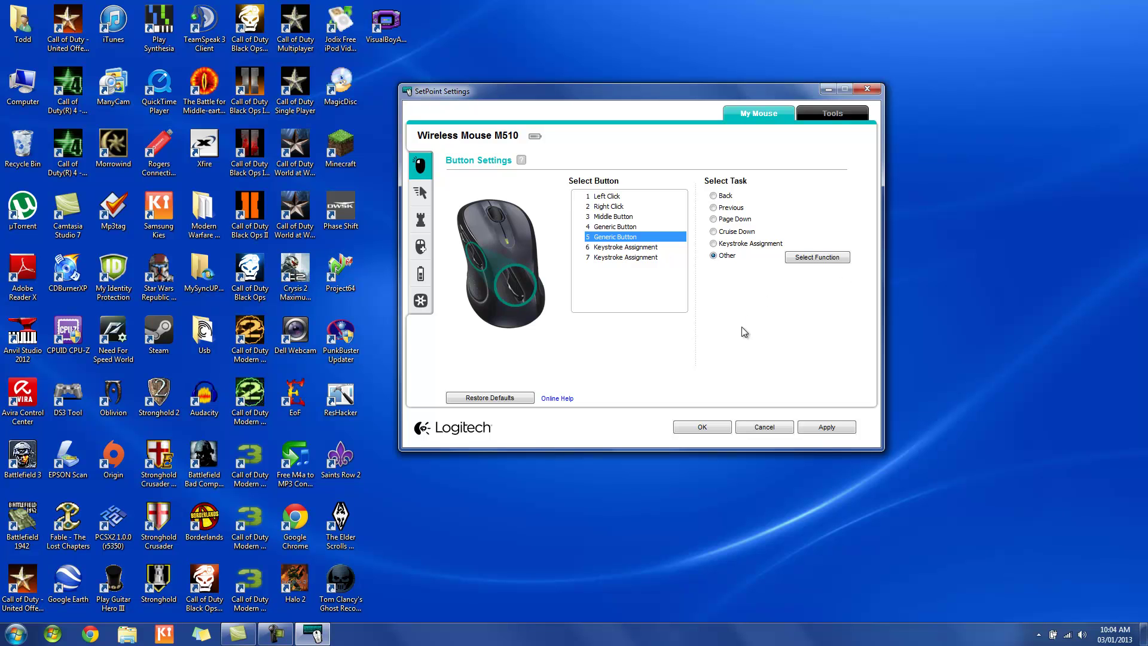
left_click(422, 220)
left_click(421, 246)
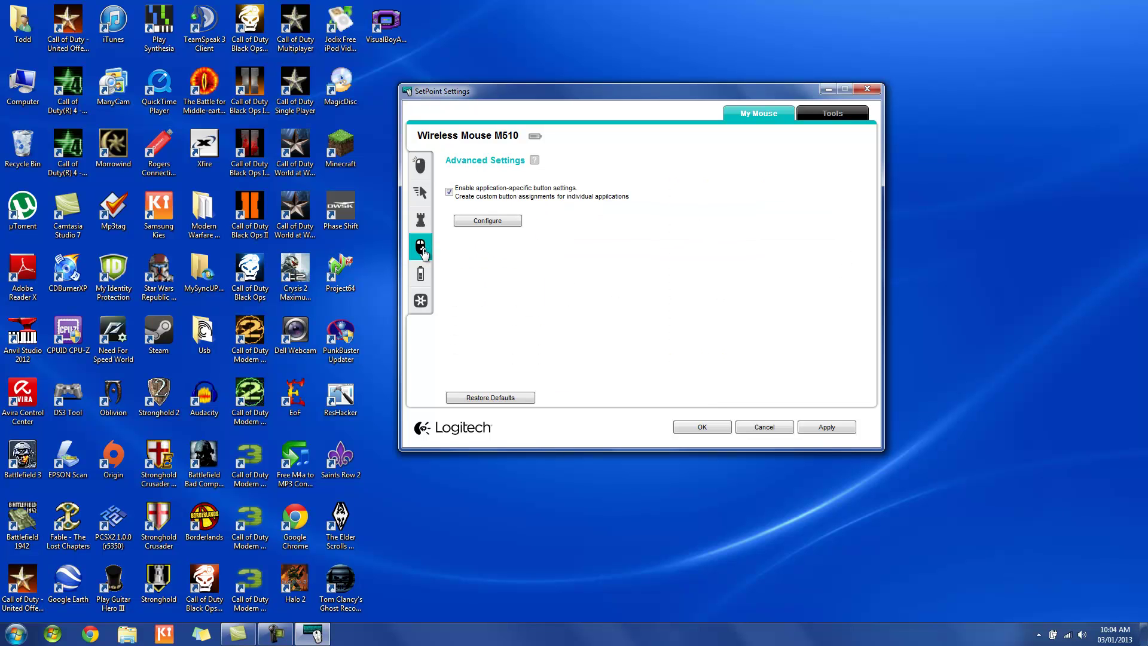
- Open the application-specific button settings and browse the Word, PowerPoint, Outlook and Excel entries
left_click(470, 221)
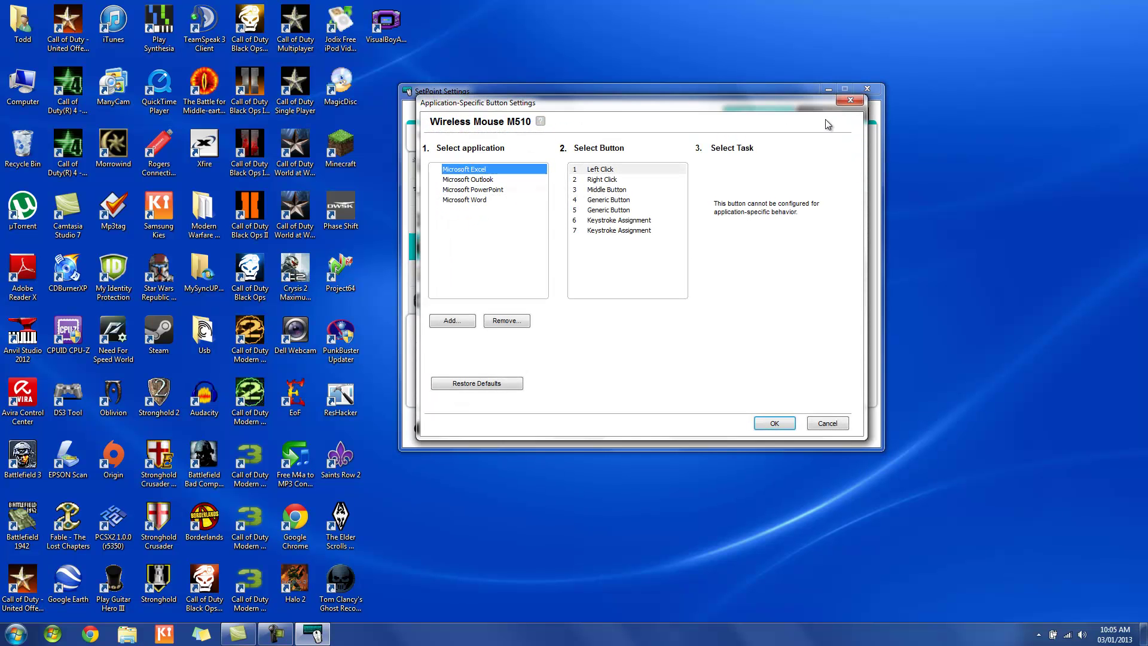
left_click(850, 100)
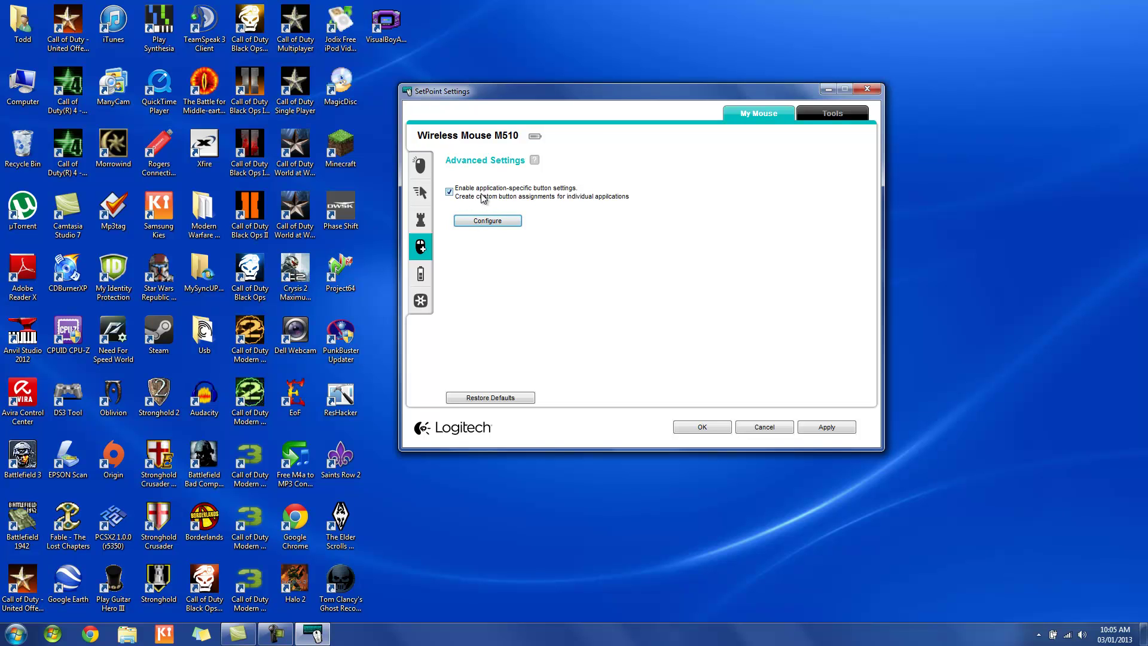
left_click(514, 221)
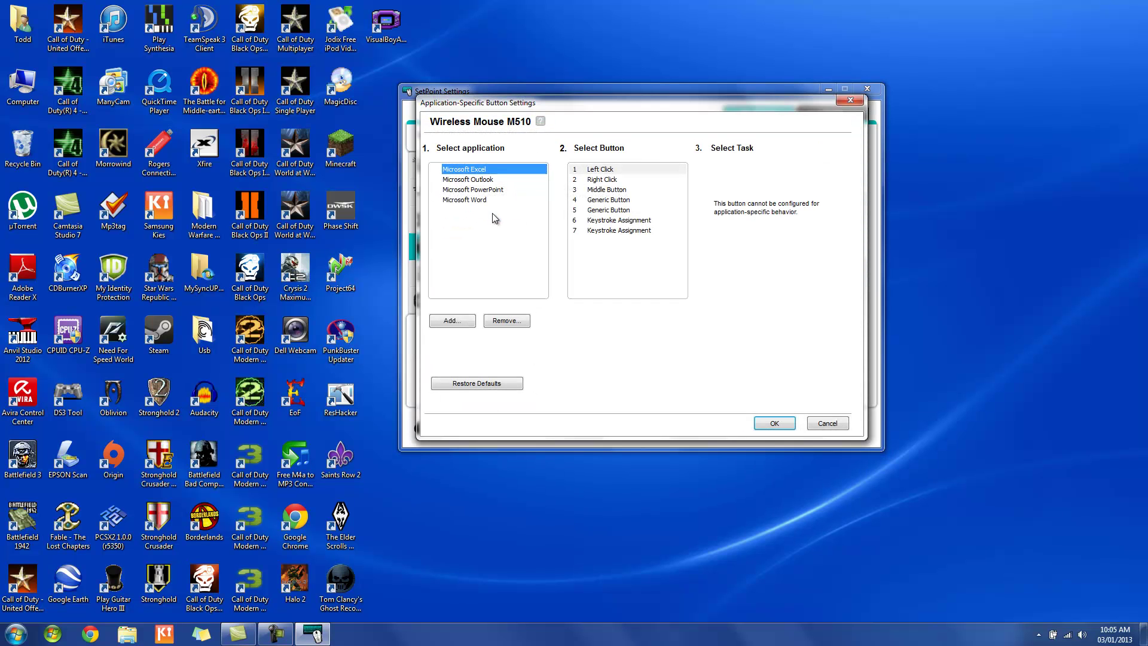
left_click(481, 200)
left_click(482, 190)
left_click(482, 180)
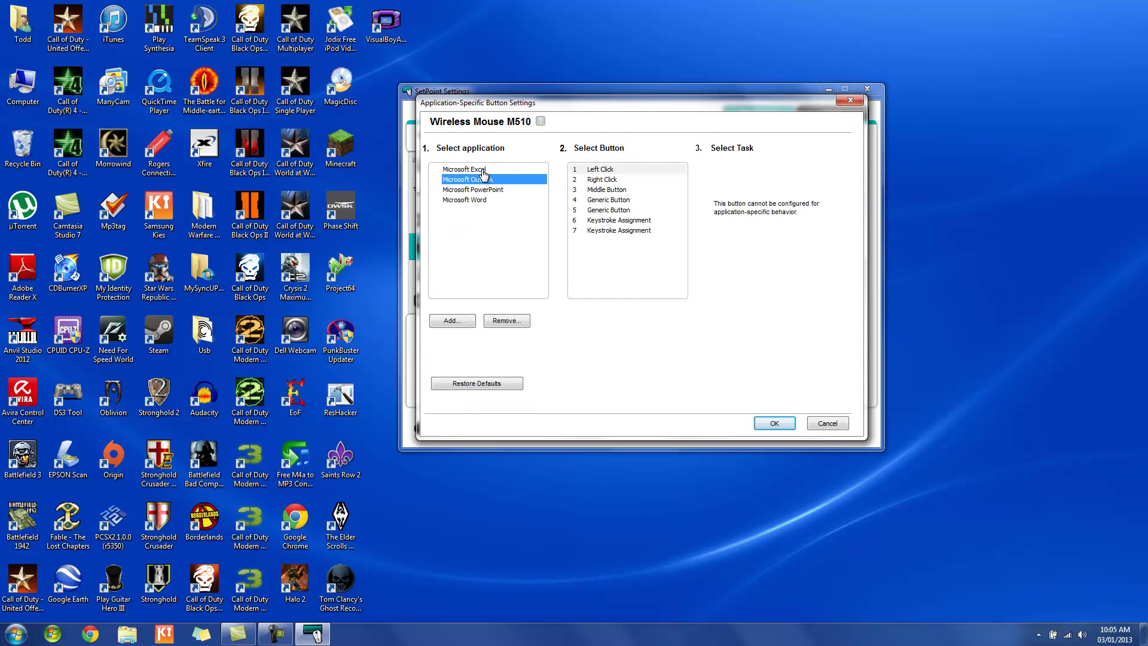
left_click(482, 170)
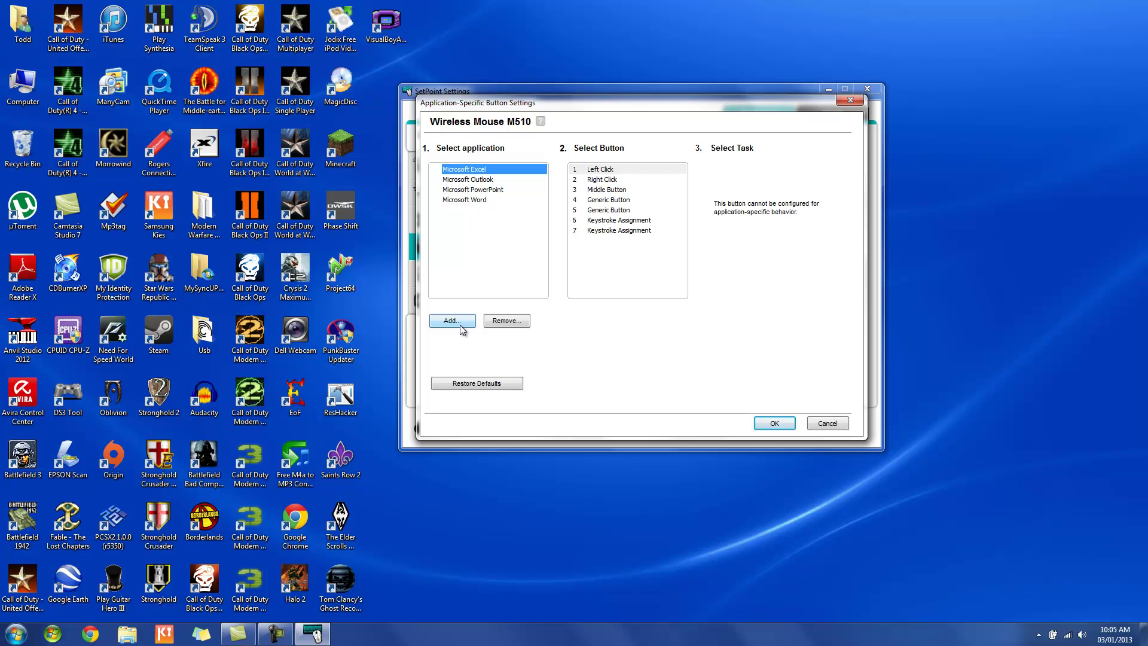
- Reset the application-specific settings to defaults, then open the Add file browser
left_click(464, 384)
left_click(482, 179)
left_click(478, 200)
left_click(475, 190)
left_click(481, 179)
left_click(452, 320)
- Add ts3client_win32.exe from the TeamSpeak 3 Client folder as an application
left_click(569, 304)
scroll(571, 299, "down", 2)
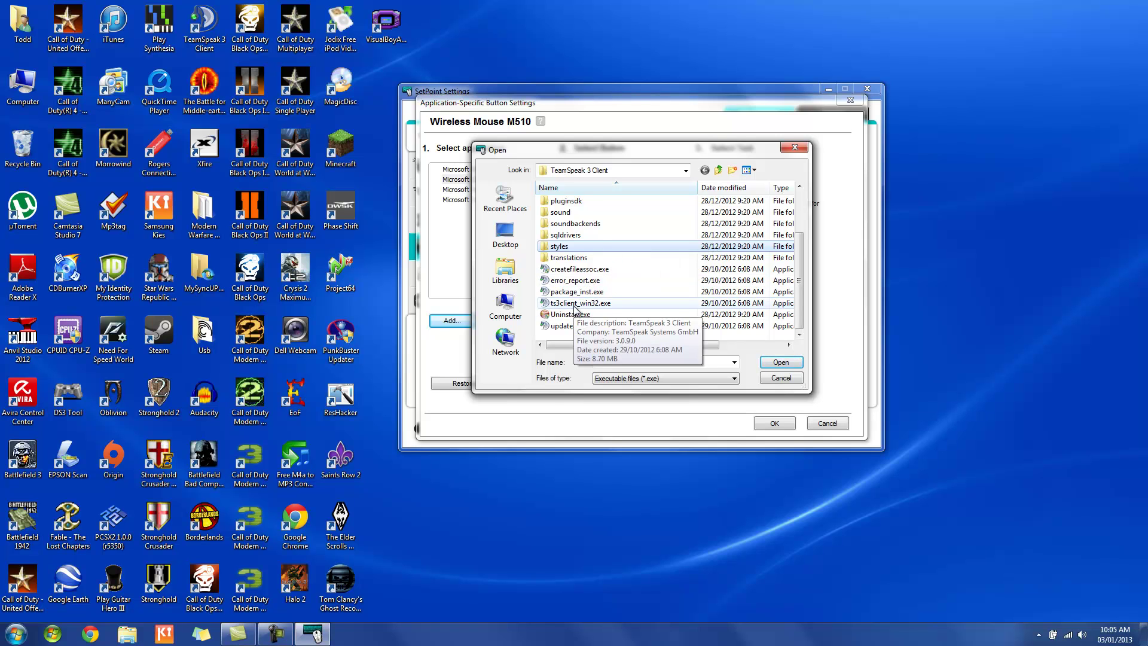
left_click(575, 305)
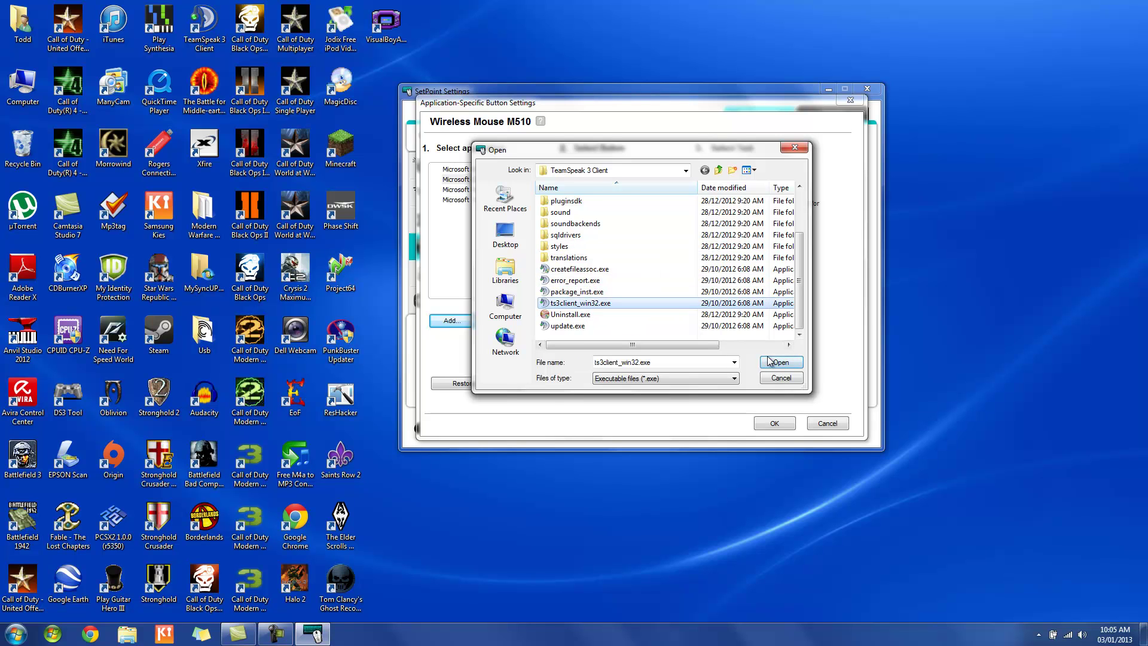
double_click(570, 304)
- Inspect the Middle Button and button 5 entries for TeamSpeak 3 Client
left_click(605, 211)
left_click(630, 190)
left_click(598, 211)
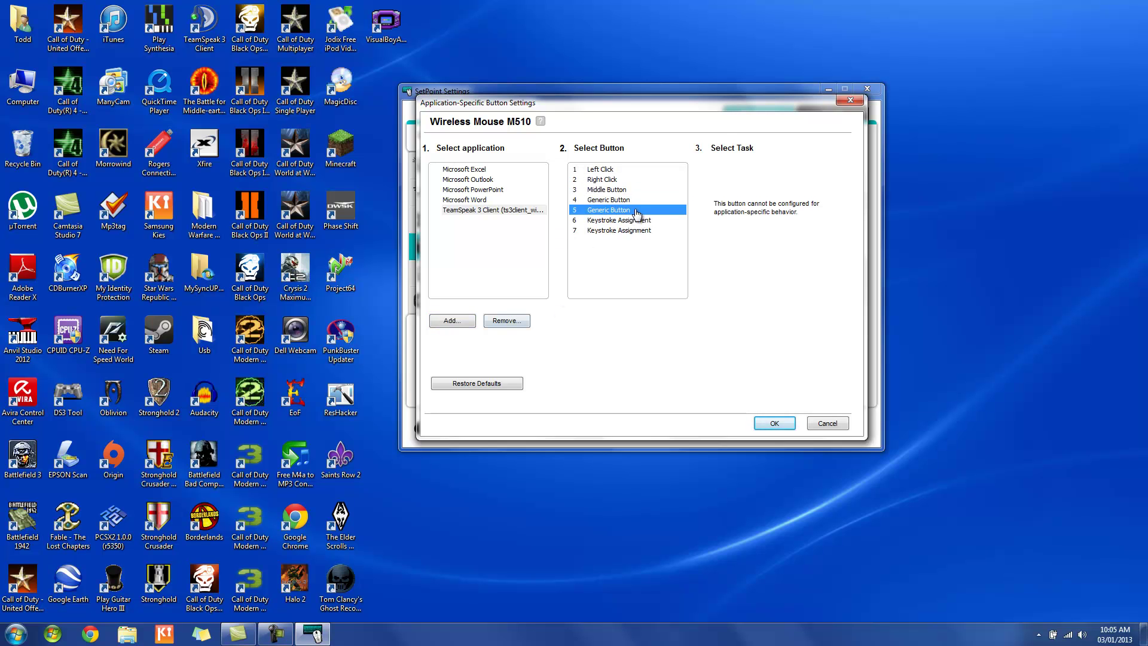
- Review TeamSpeak 3 Client's tasks for buttons 2 through 6, then cancel the changes
left_click(633, 190)
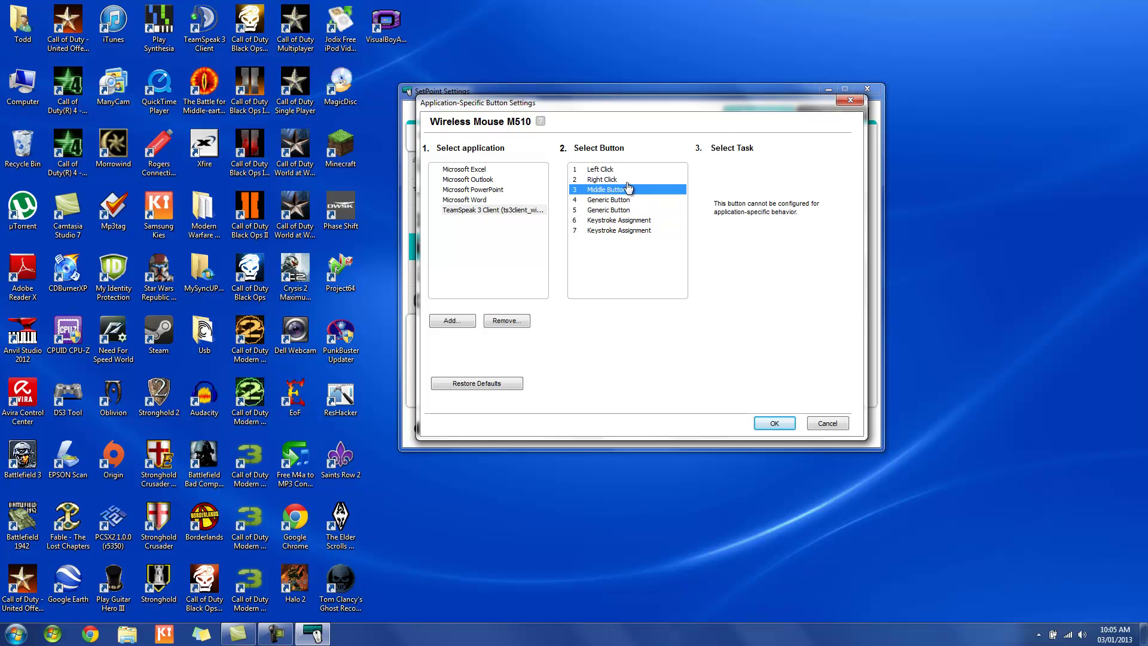
left_click(637, 179)
left_click(633, 211)
left_click(625, 202)
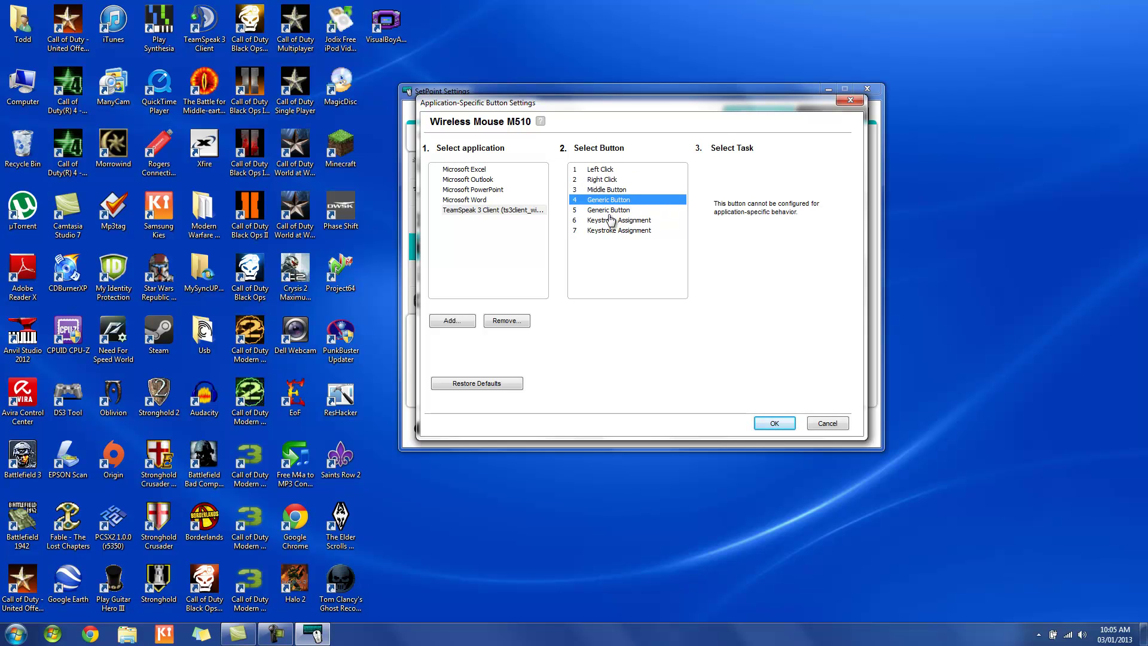
left_click(493, 210)
left_click(602, 220)
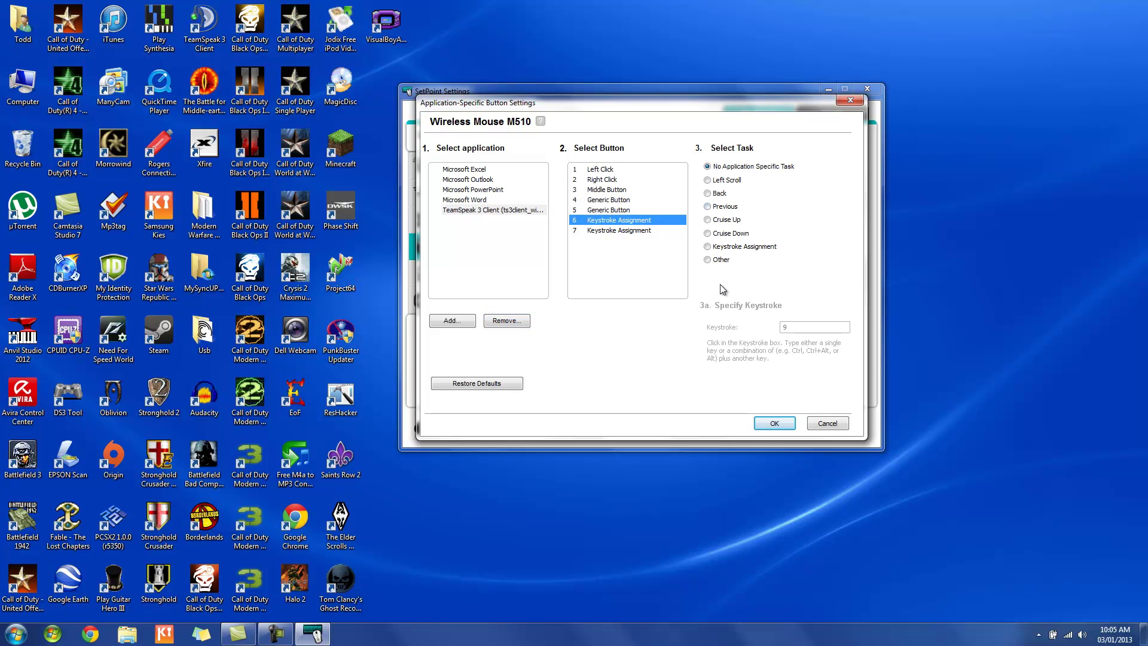
left_click(496, 211)
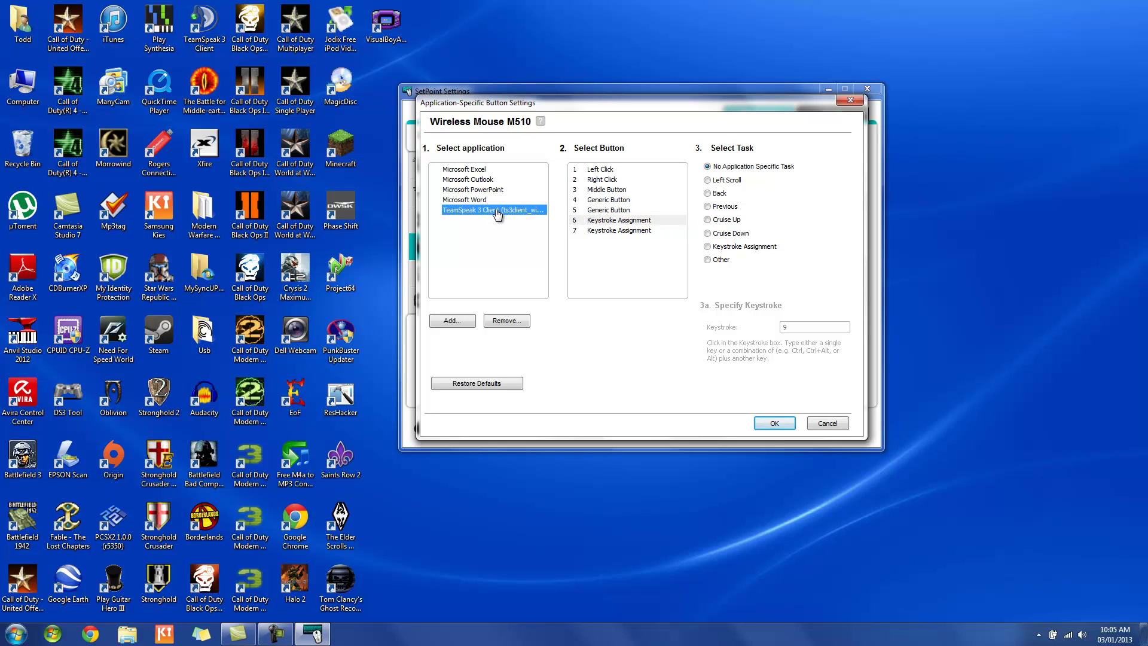
left_click(608, 202)
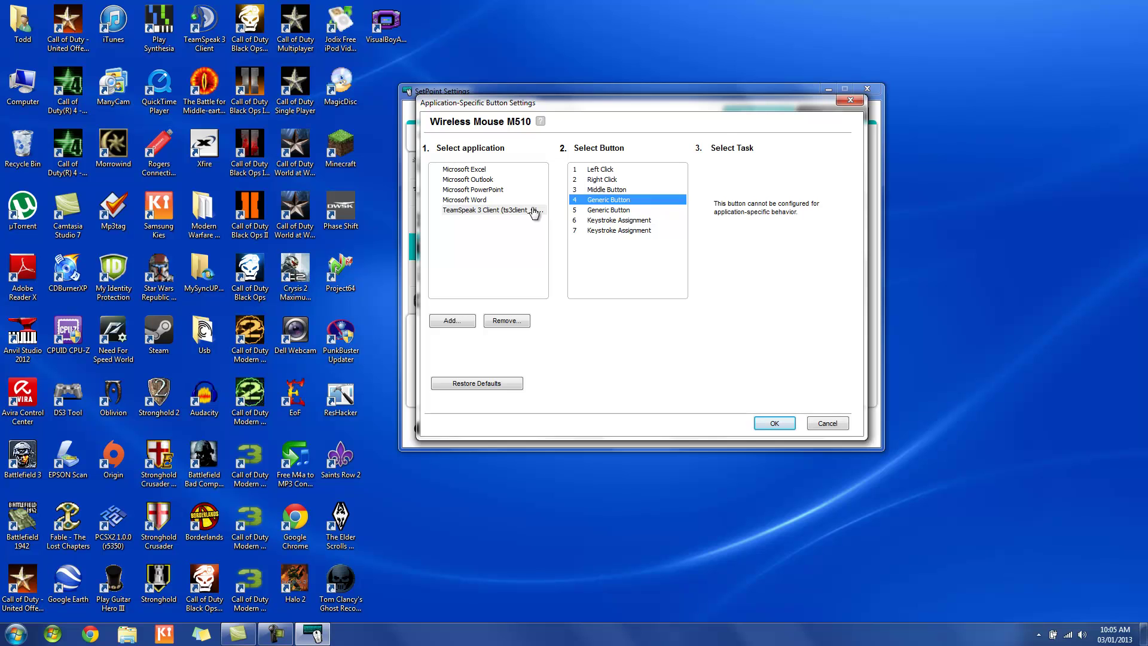
left_click(627, 213)
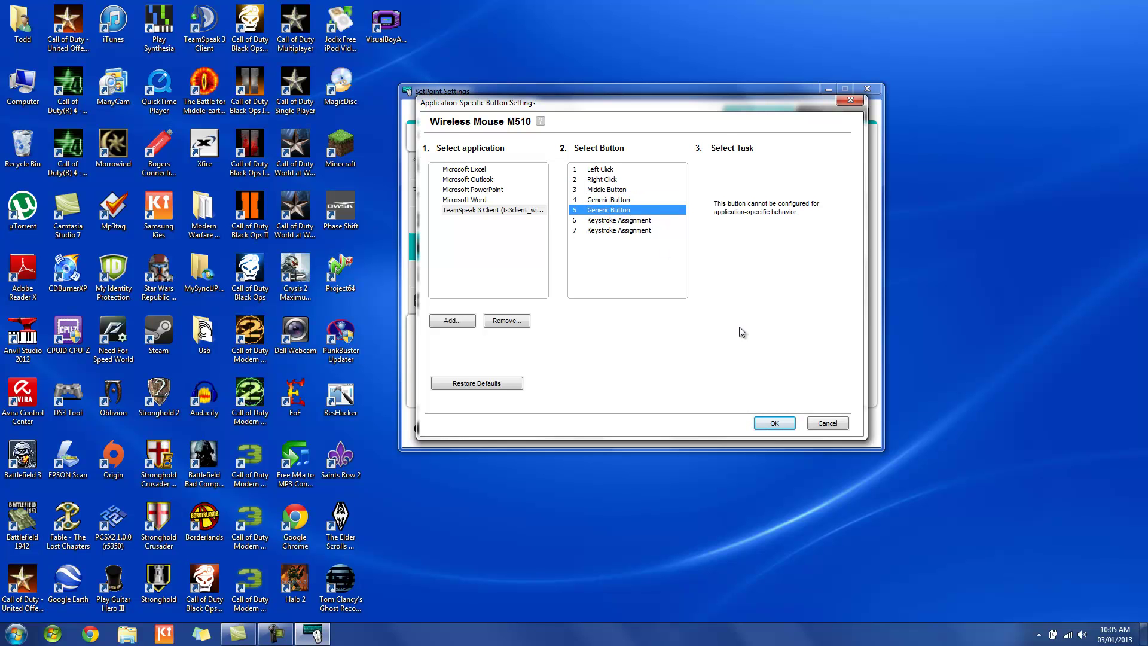
left_click(820, 425)
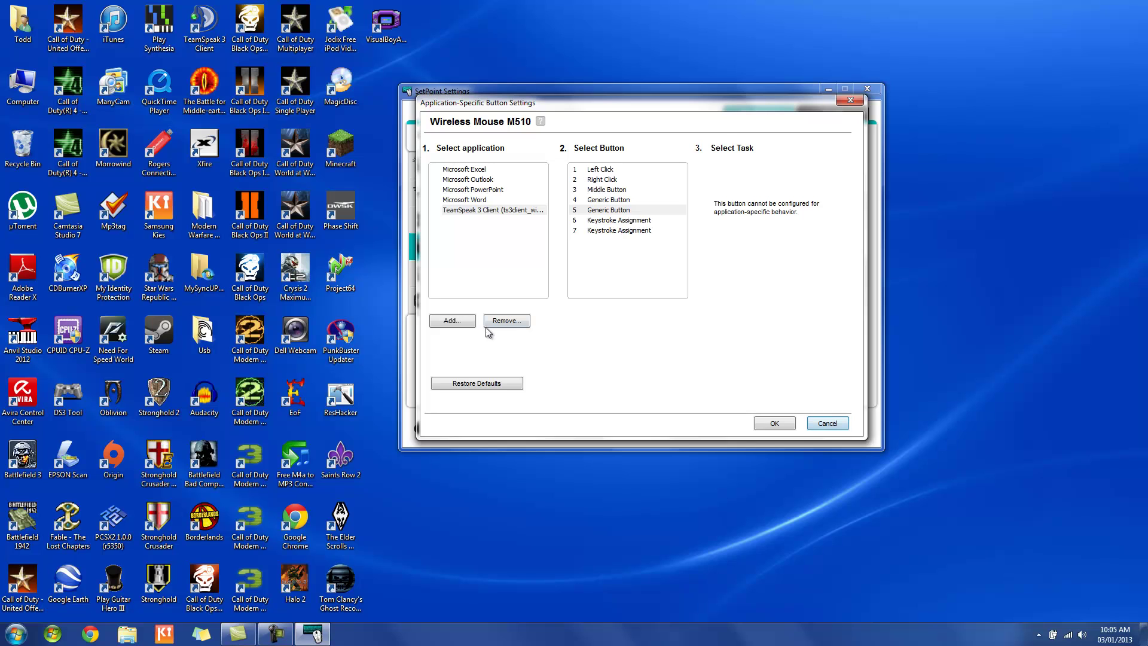
- Remove TeamSpeak 3 Client from the application list and close SetPoint, keeping the settings
left_click(513, 213)
left_click(506, 321)
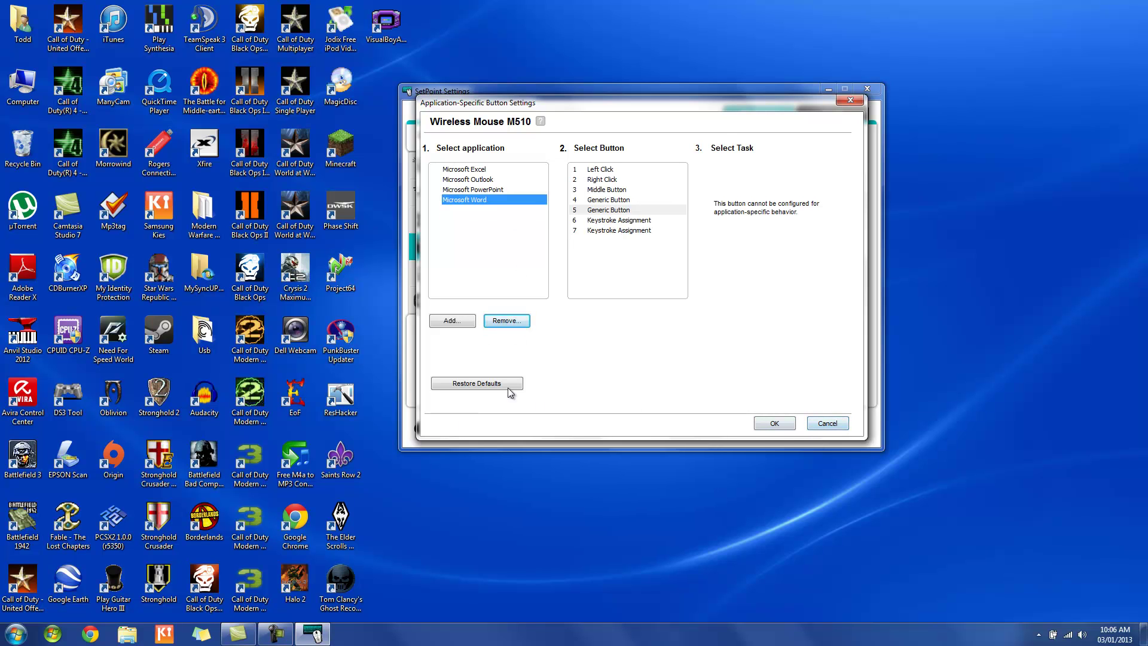
left_click(777, 425)
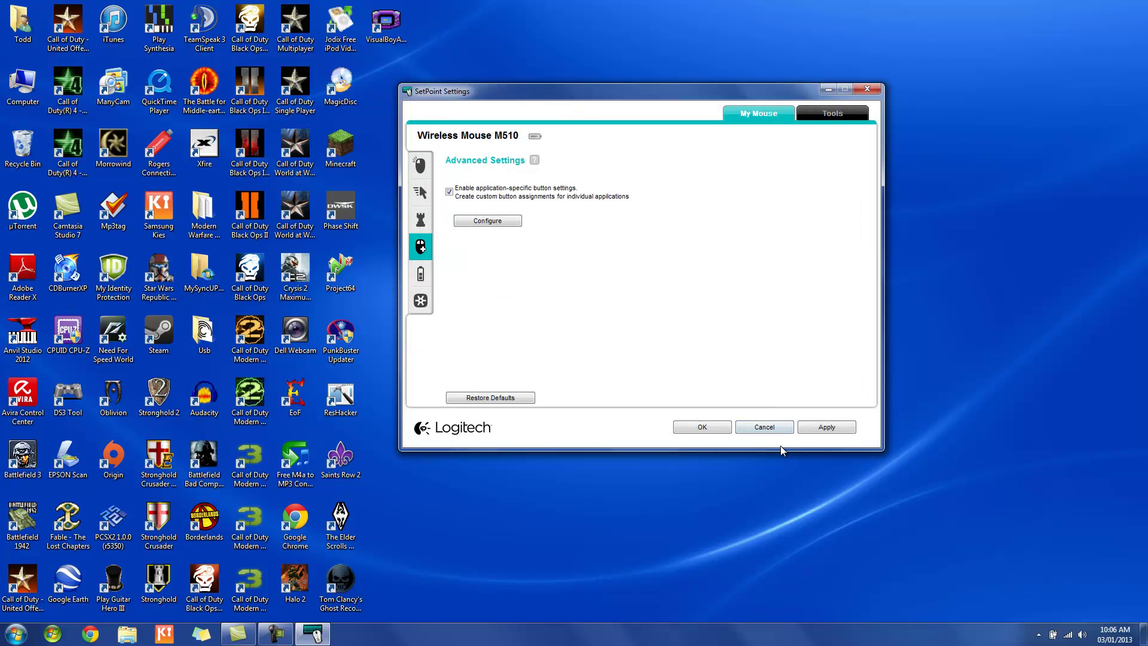
left_click(691, 425)
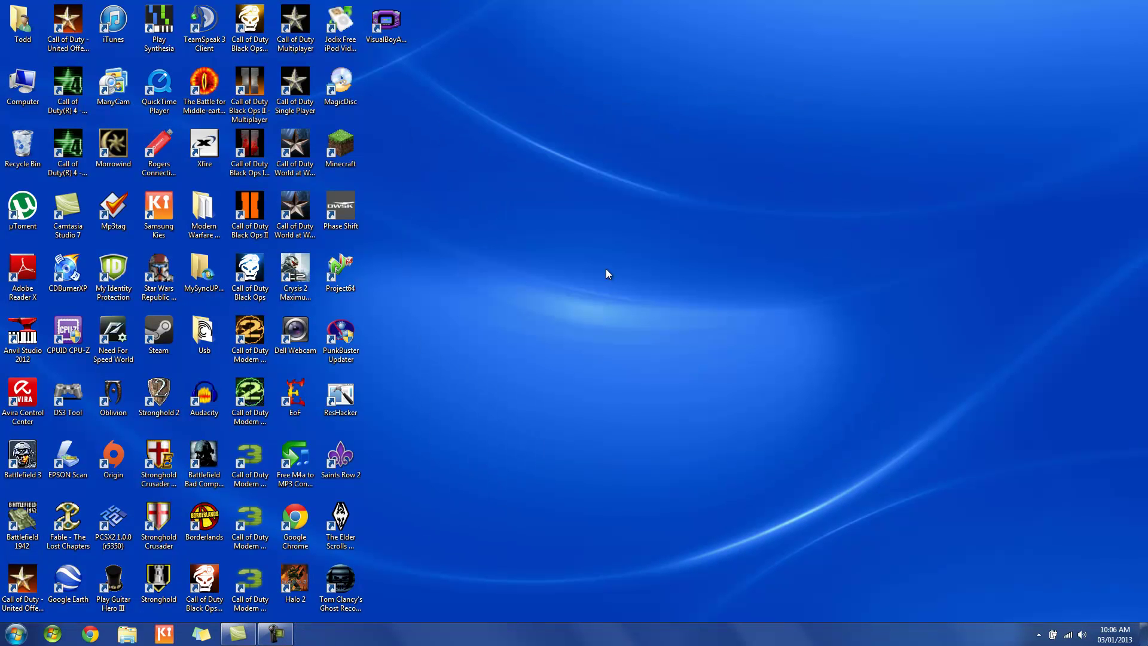